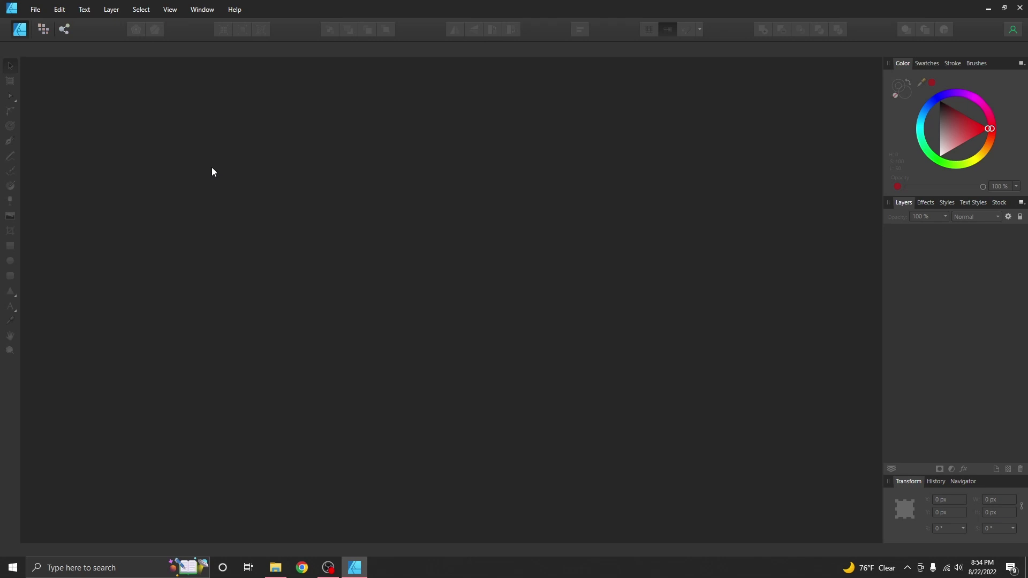
# Delete the Video preset in the Studio Presets Manager, keeping only Patterns.
pyautogui.click(170, 11)
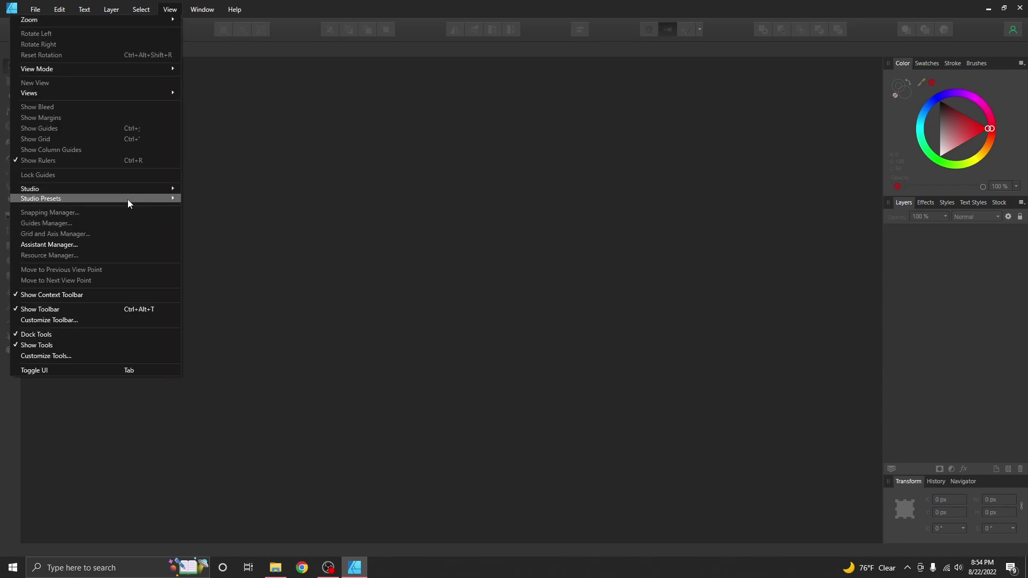
pyautogui.moveTo(127, 200)
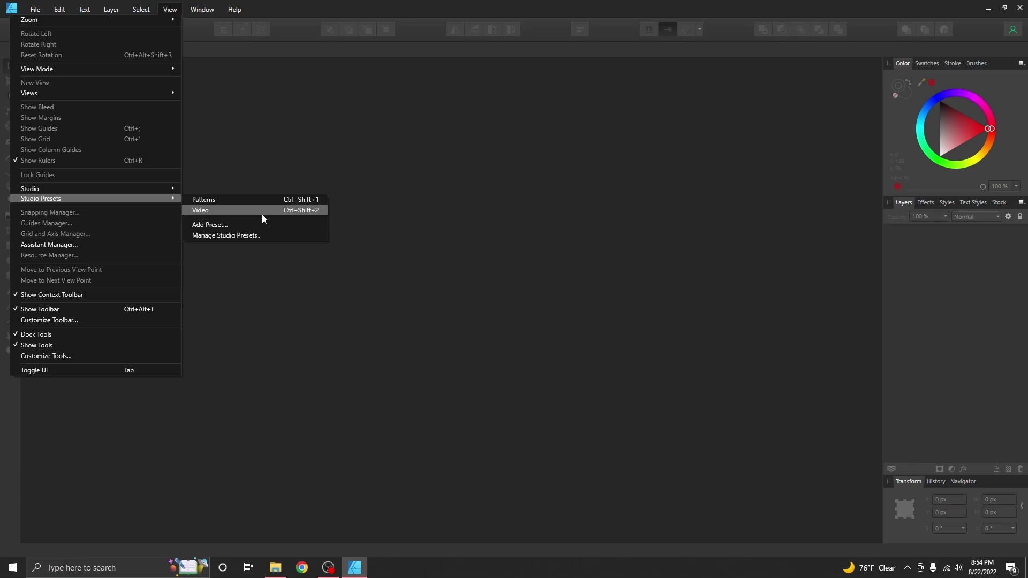
pyautogui.click(265, 235)
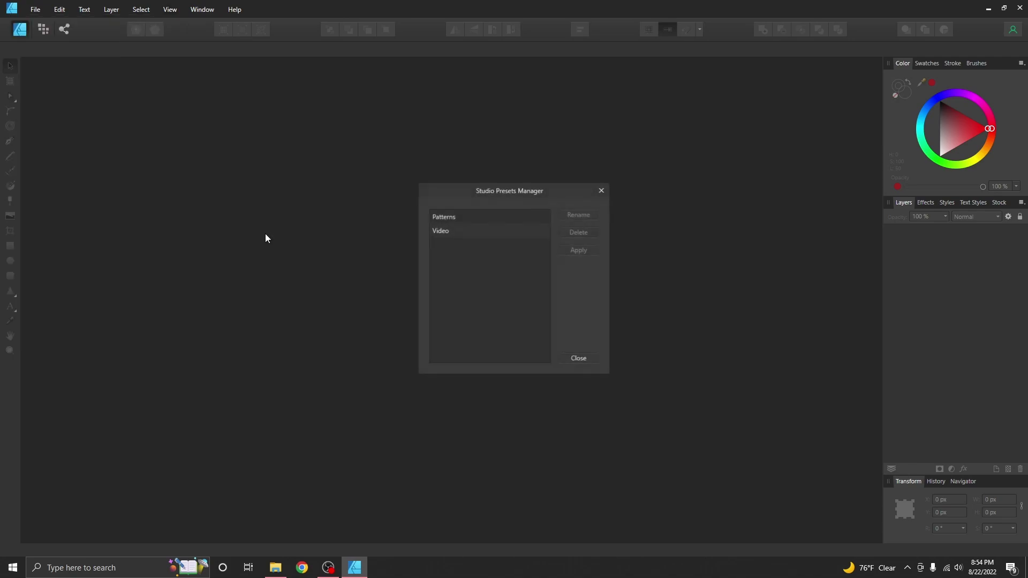
pyautogui.click(470, 230)
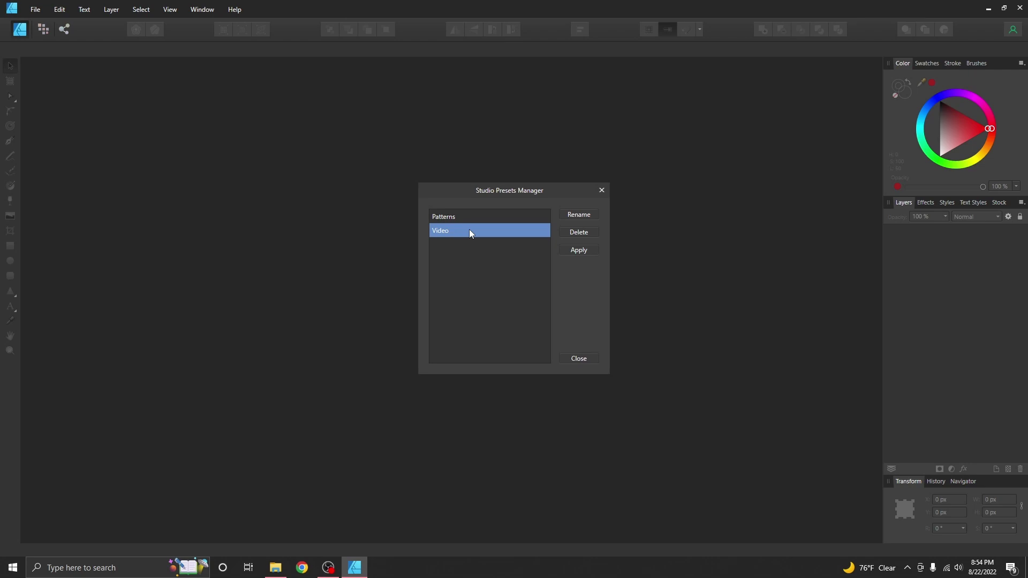
pyautogui.click(576, 236)
pyautogui.click(488, 292)
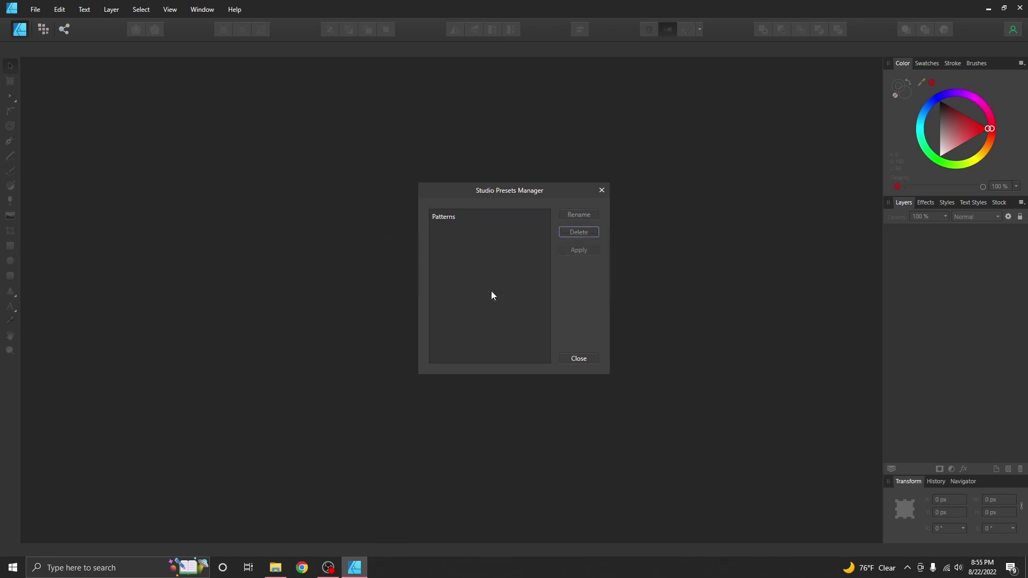
pyautogui.click(568, 360)
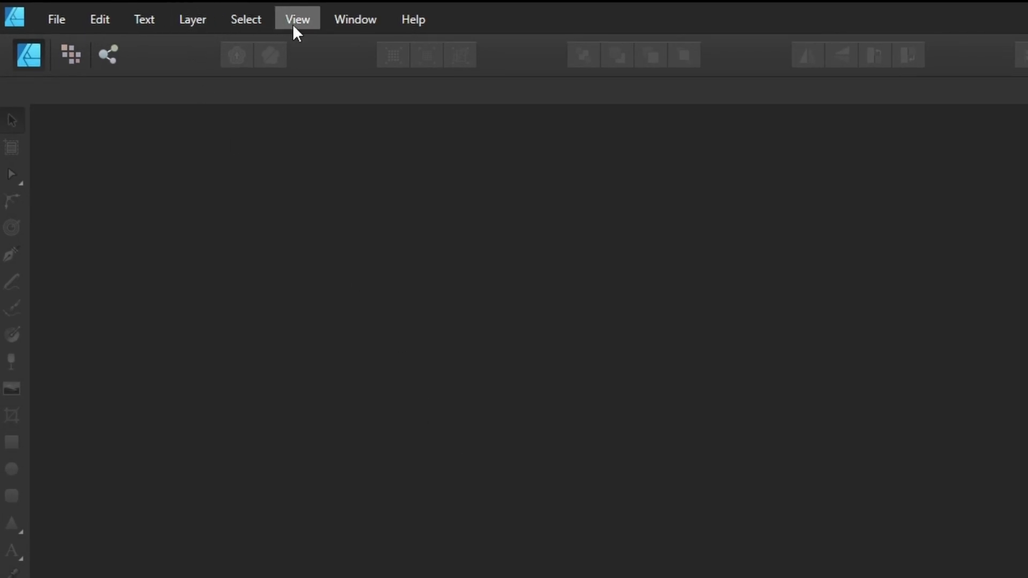
# Show the Paragraph, Isometric and 32-bit Preview panels from View > Studio.
pyautogui.click(293, 24)
pyautogui.moveTo(204, 344)
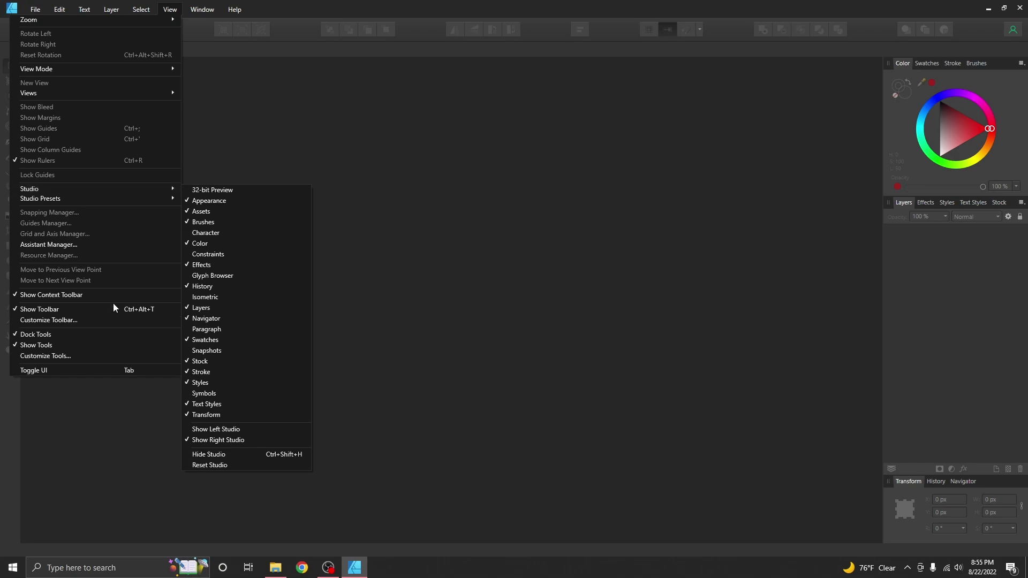
pyautogui.click(209, 329)
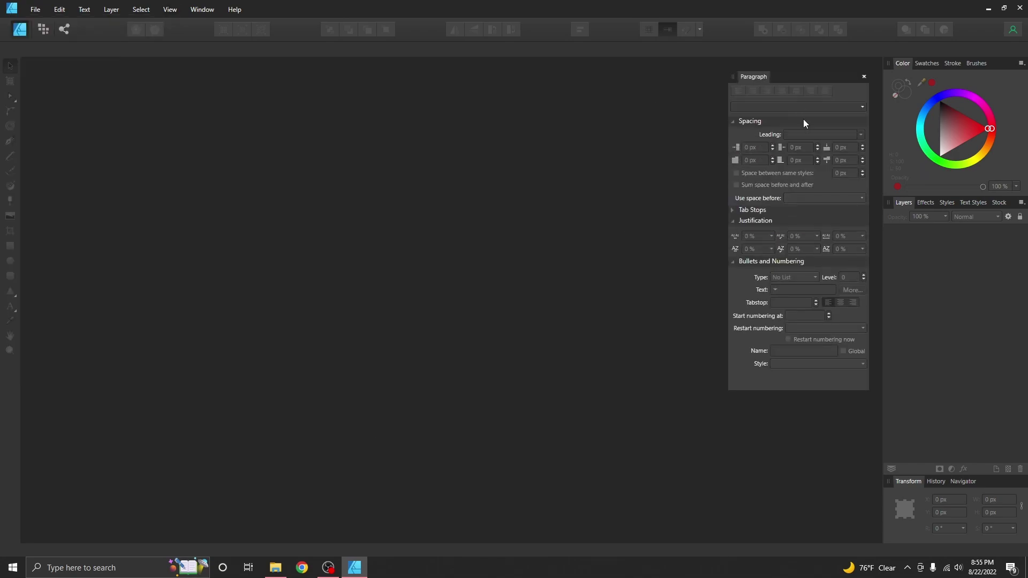
pyautogui.click(178, 11)
pyautogui.moveTo(102, 189)
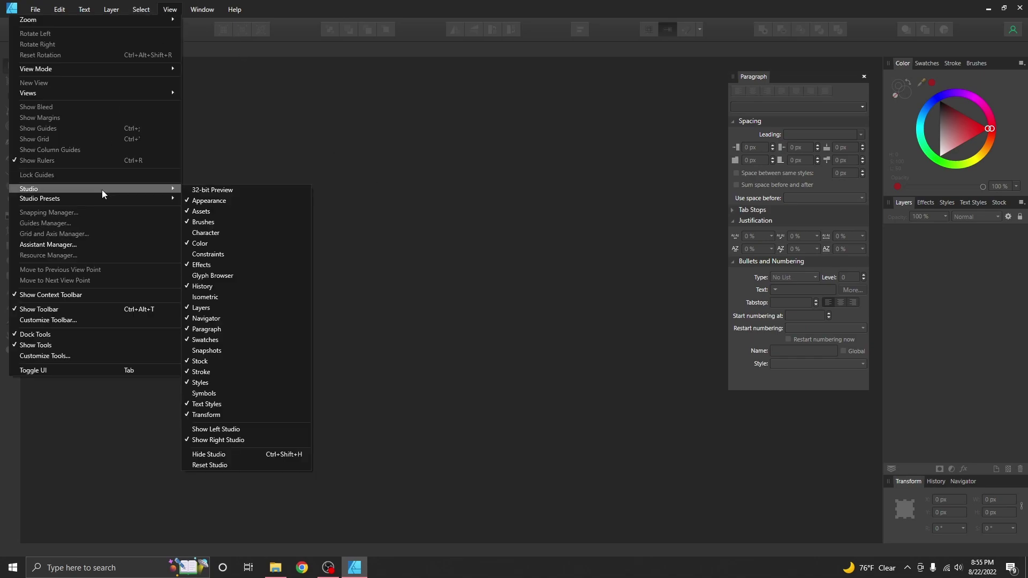
pyautogui.click(251, 303)
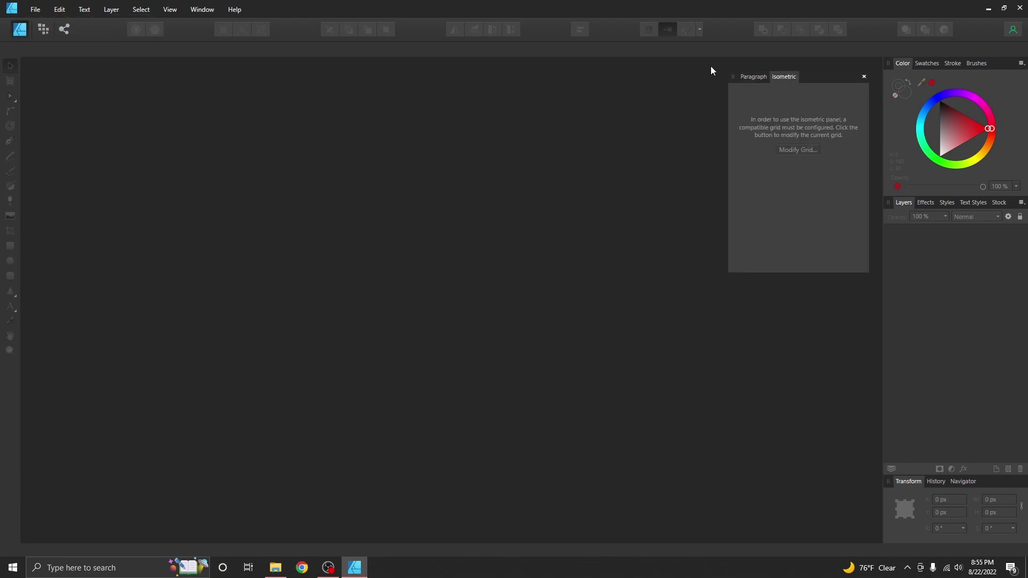
pyautogui.click(170, 9)
pyautogui.moveTo(116, 192)
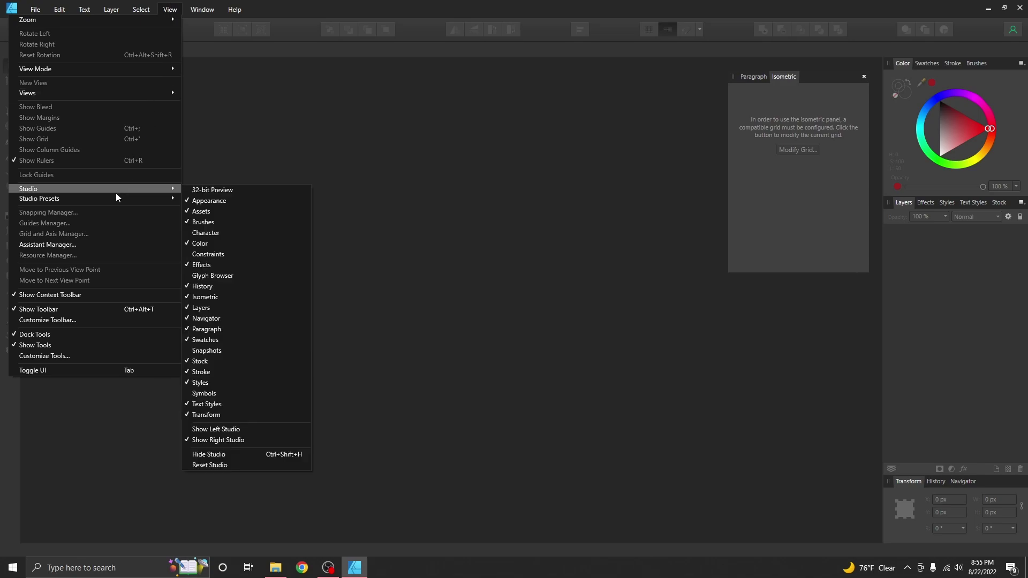
pyautogui.click(273, 191)
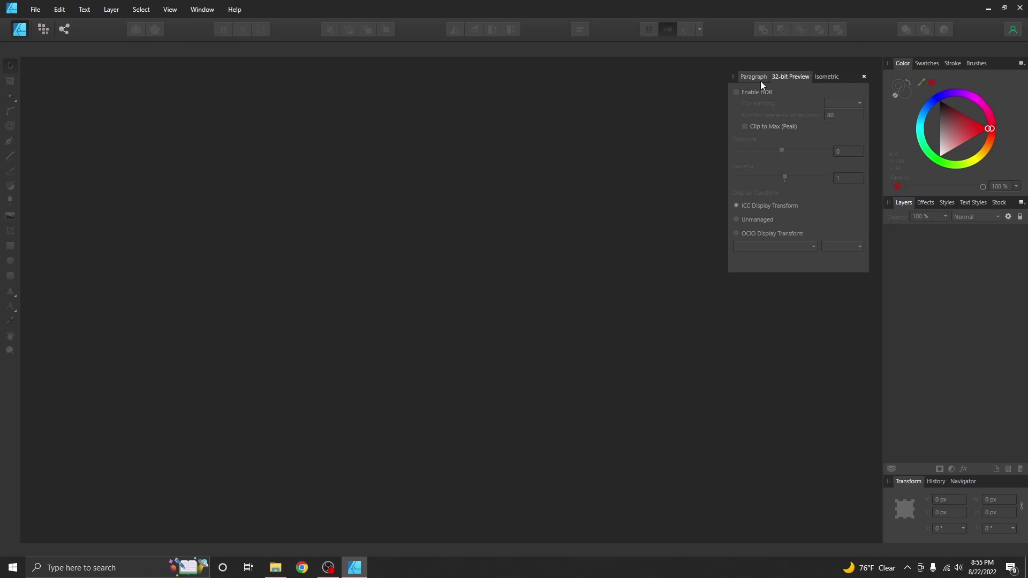
# Split out Paragraph and Isometric, stacking Isometric, Paragraph and 32-bit Preview on the left.
pyautogui.moveTo(760, 81); pyautogui.dragTo(450, 141)
pyautogui.moveTo(798, 77); pyautogui.dragTo(28, 62)
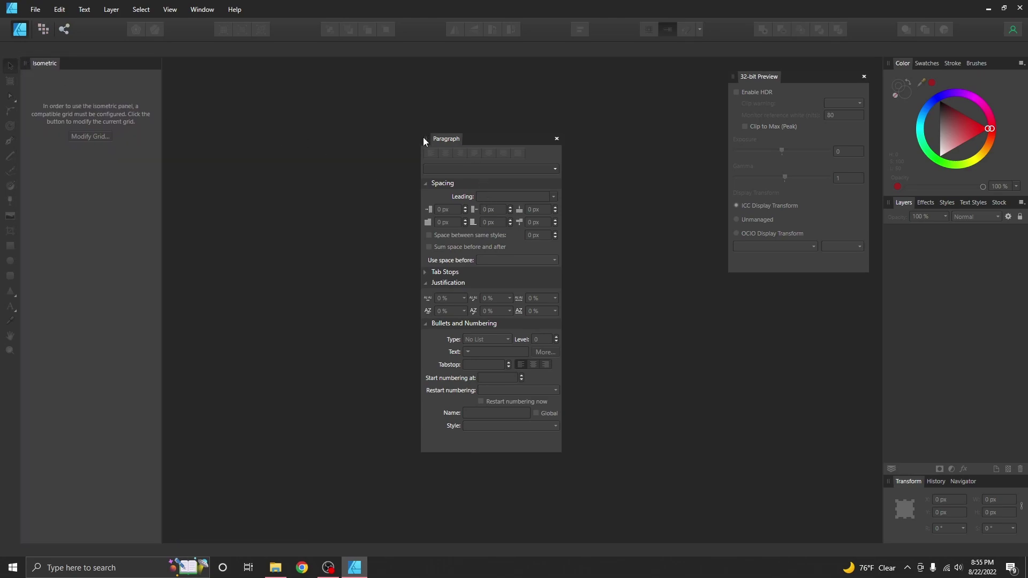
pyautogui.moveTo(423, 139); pyautogui.dragTo(28, 150)
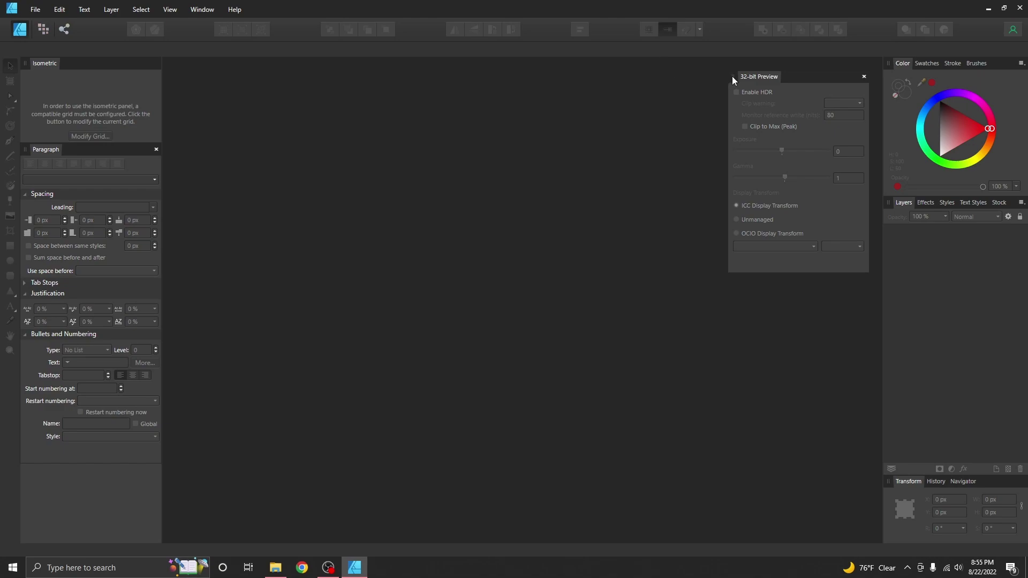
pyautogui.moveTo(733, 81); pyautogui.dragTo(27, 342)
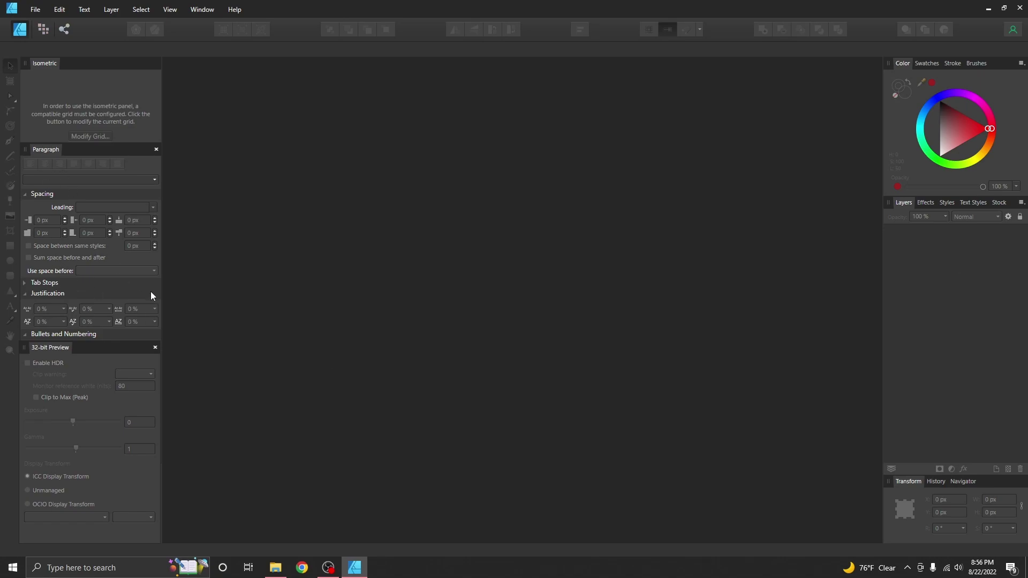
# Close the 32-bit Preview and Paragraph panels.
pyautogui.click(155, 348)
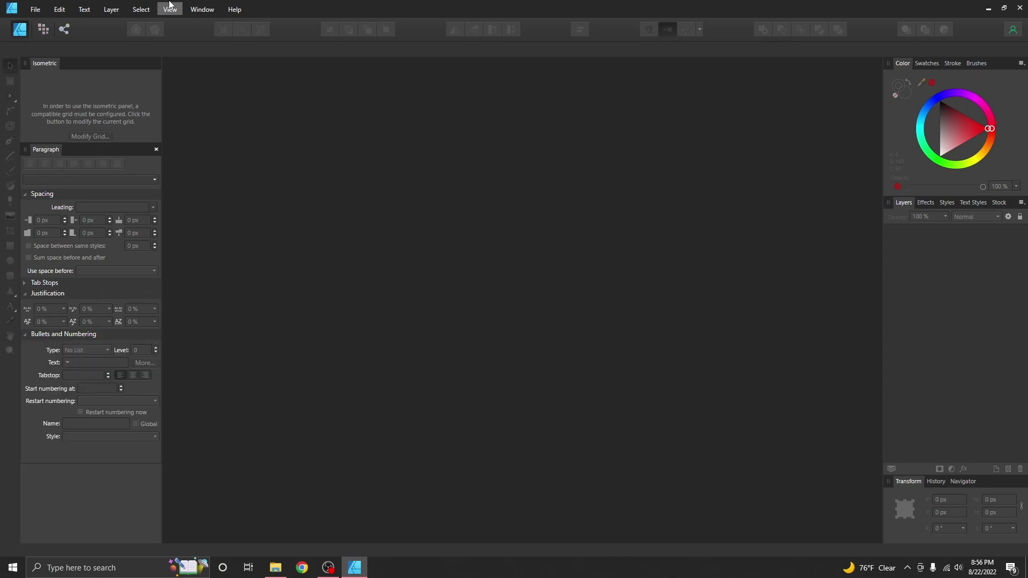
pyautogui.click(141, 9)
pyautogui.moveTo(170, 10)
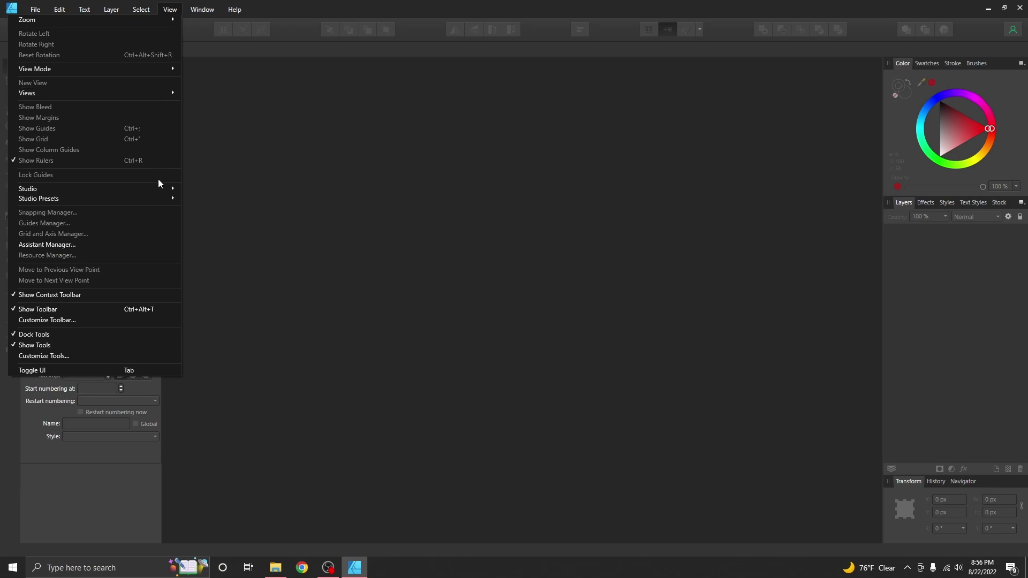
pyautogui.moveTo(150, 189)
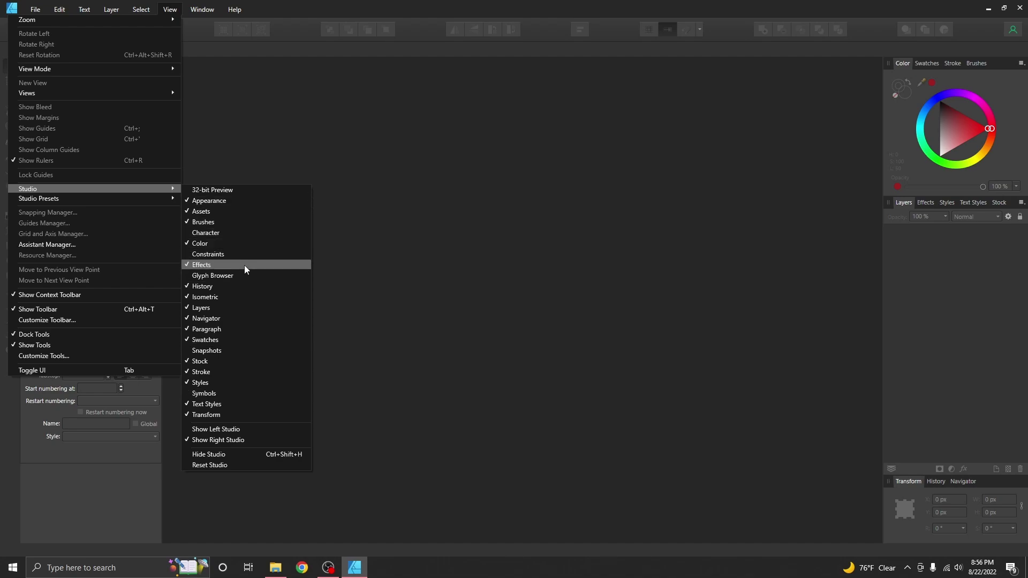
pyautogui.click(227, 298)
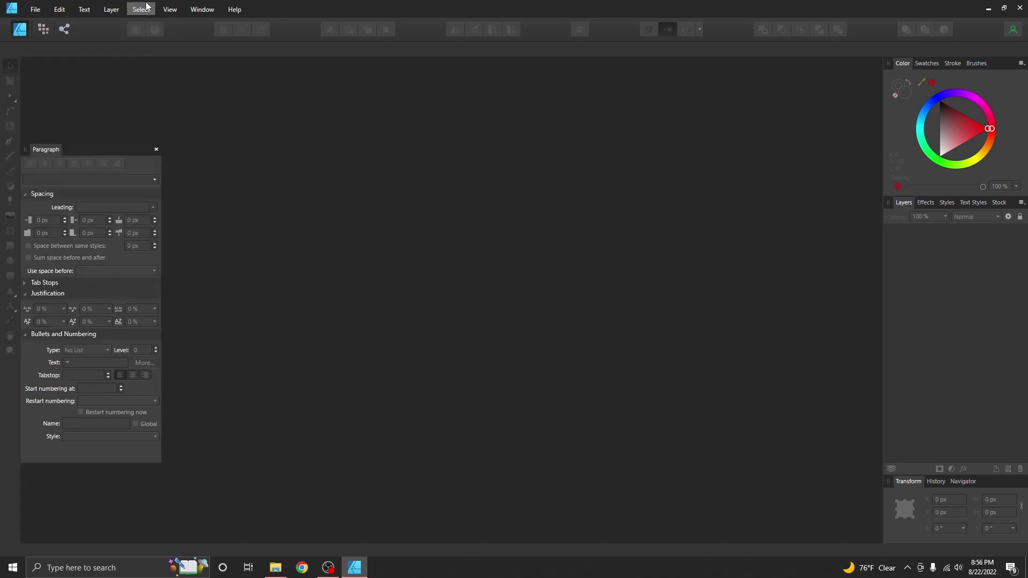
pyautogui.click(156, 150)
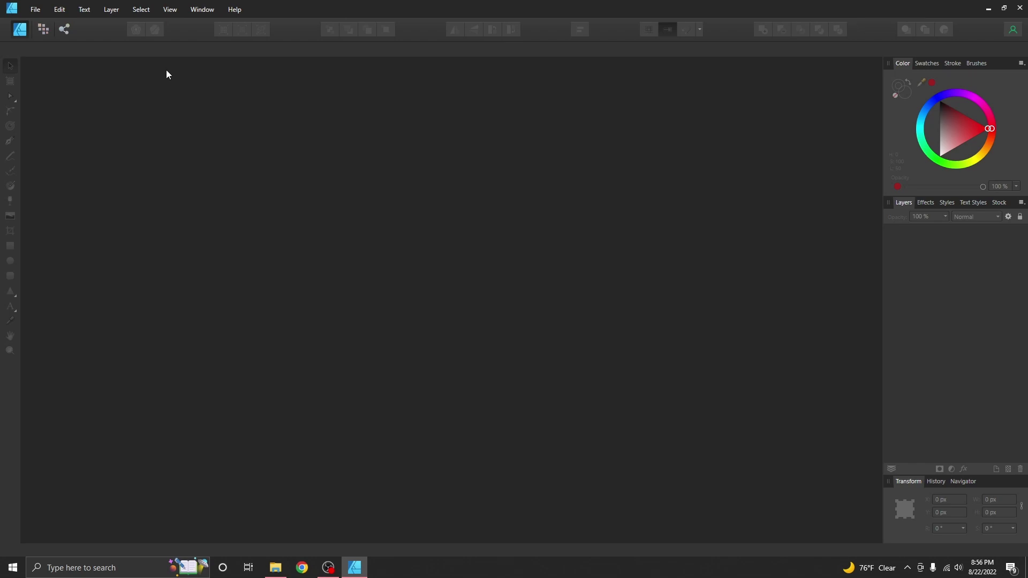
# Turn the left studio area on, then hide it again.
pyautogui.click(170, 14)
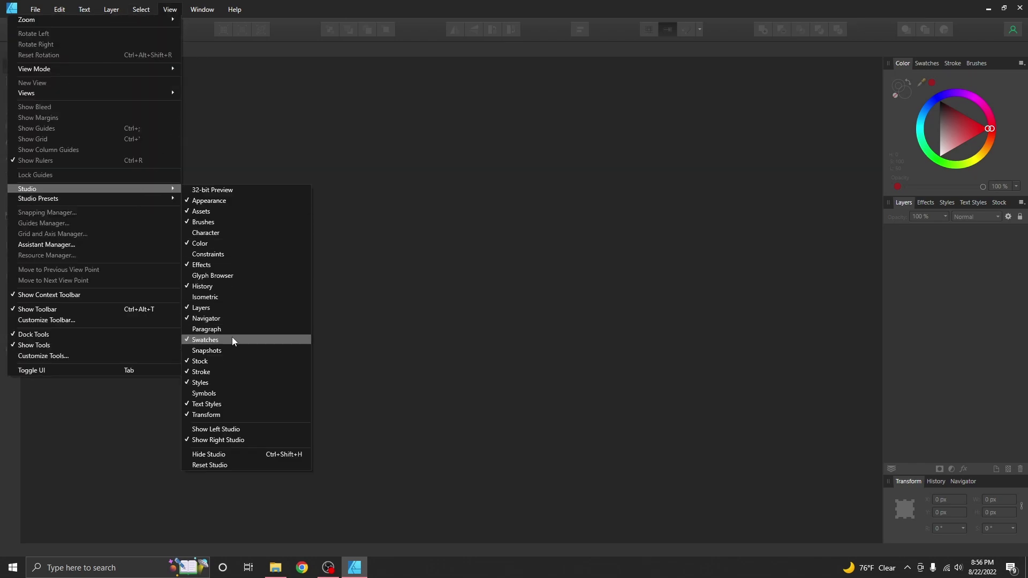
pyautogui.click(240, 433)
pyautogui.click(181, 10)
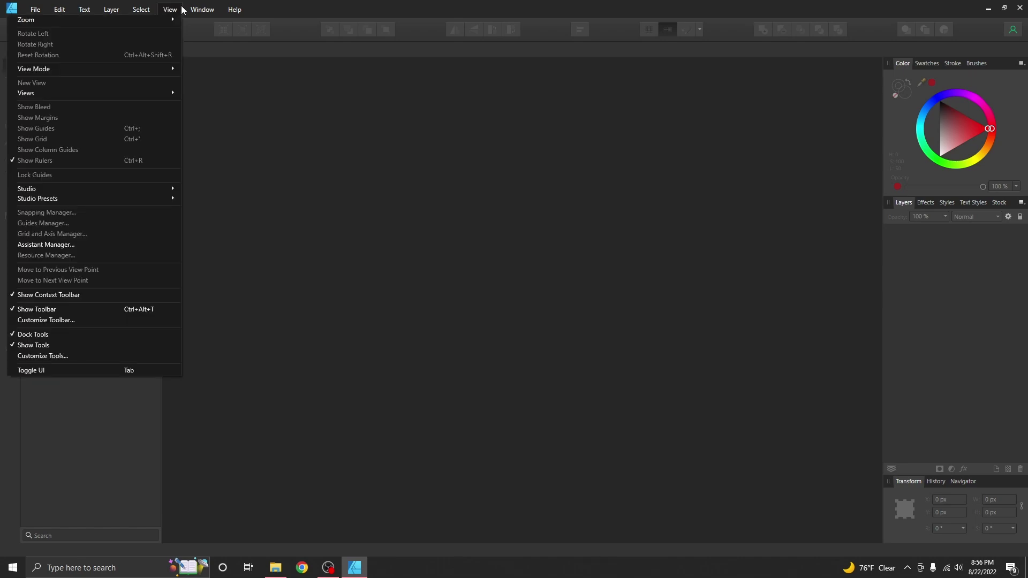
pyautogui.moveTo(127, 187)
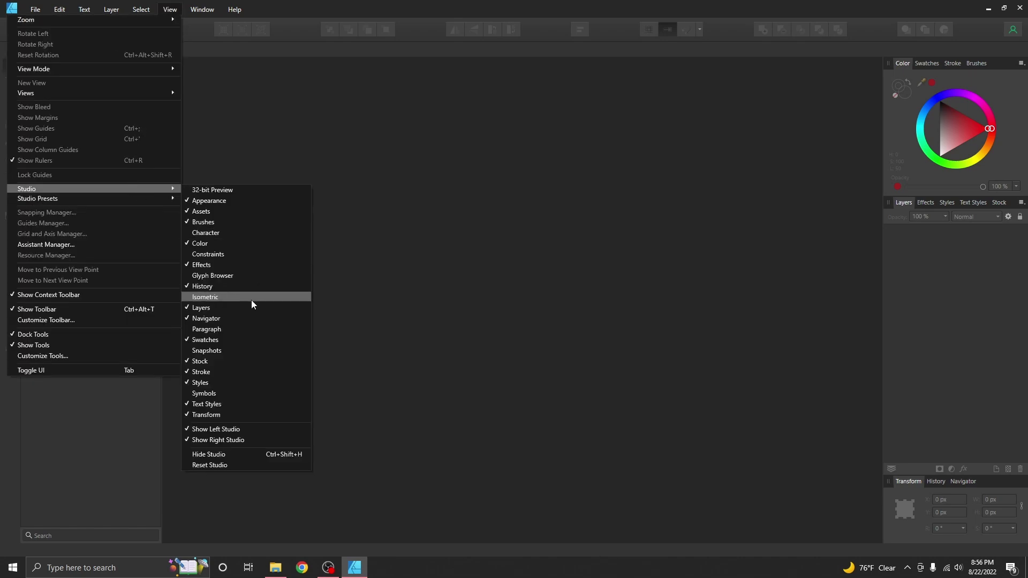
pyautogui.click(241, 429)
pyautogui.click(166, 10)
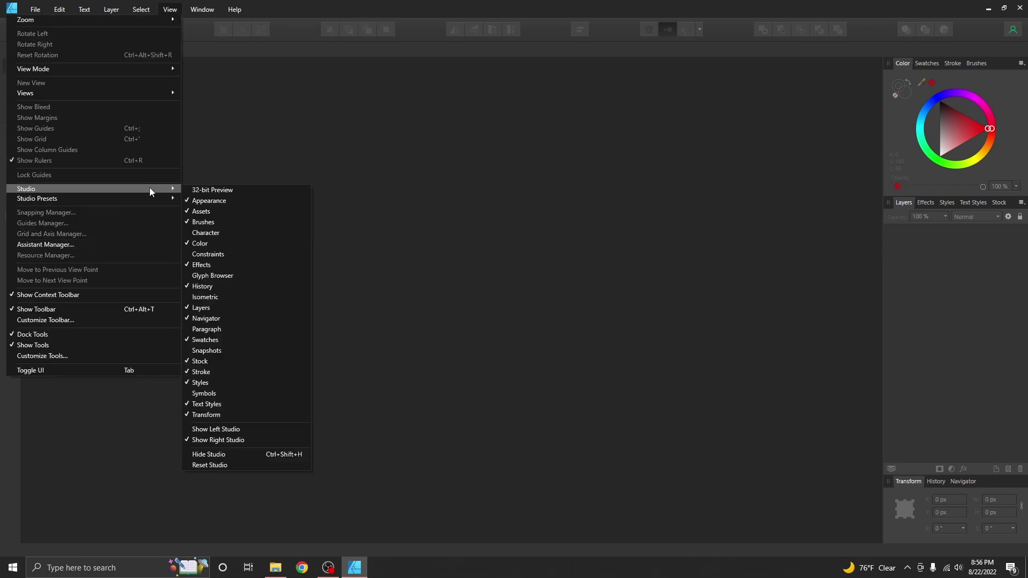
# Hide all studio panels with Hide Studio, then show them again.
pyautogui.click(233, 457)
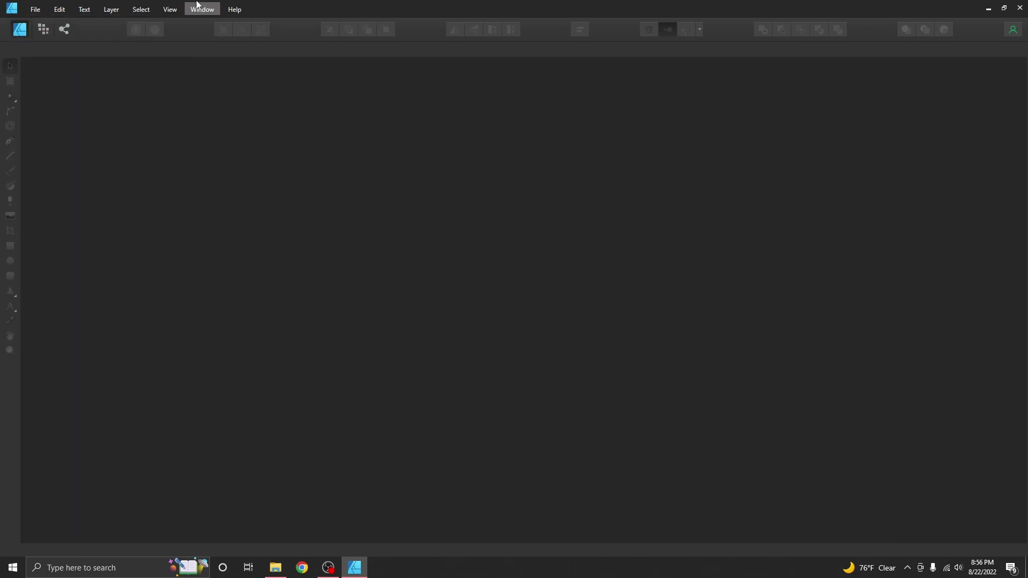
pyautogui.click(170, 10)
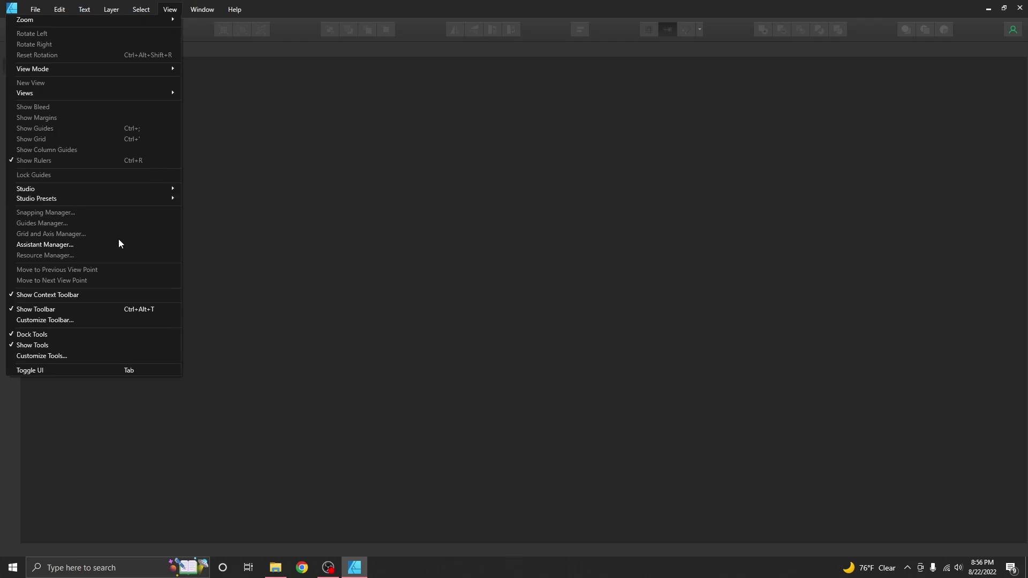
pyautogui.moveTo(146, 190)
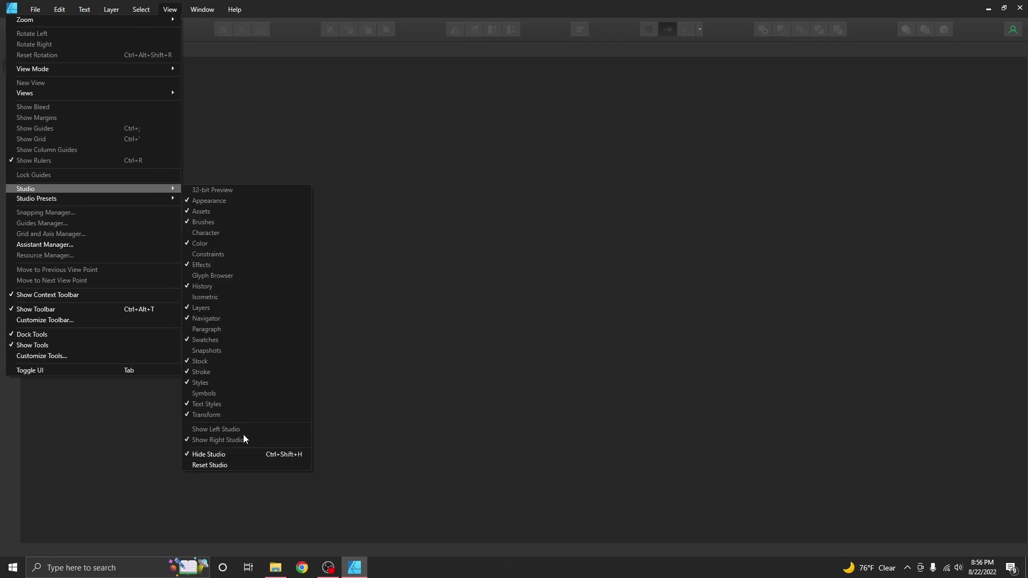
pyautogui.click(241, 453)
pyautogui.click(174, 11)
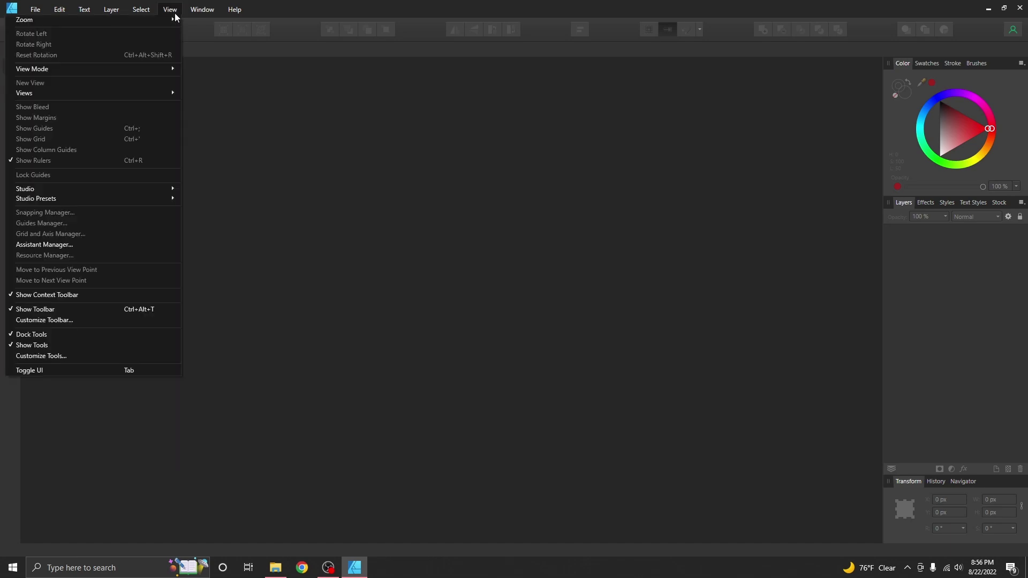
pyautogui.click(175, 13)
# Float the Color panel over the canvas, then reset the studio to default.
pyautogui.moveTo(903, 63); pyautogui.dragTo(240, 171)
pyautogui.click(172, 14)
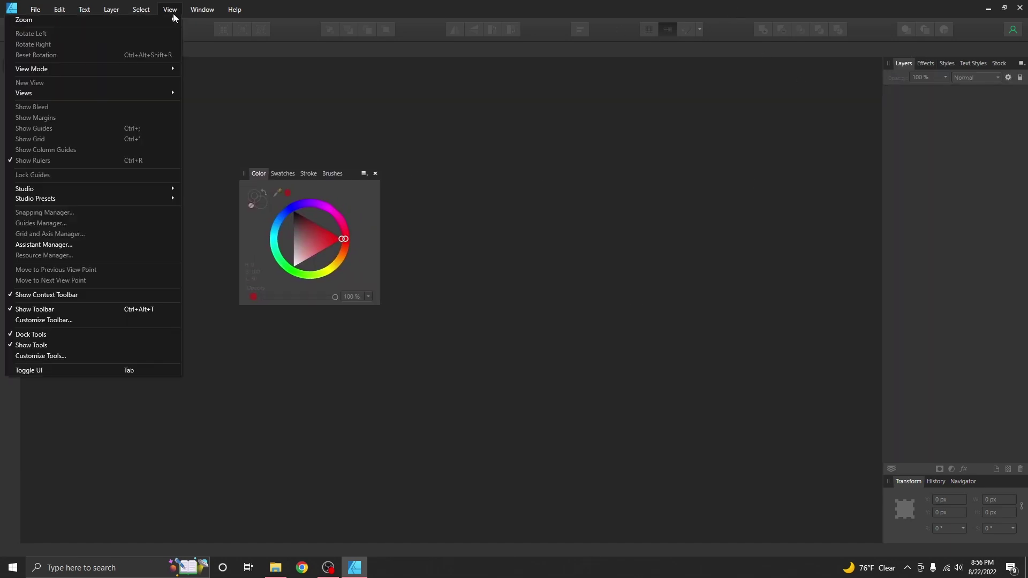
pyautogui.moveTo(136, 188)
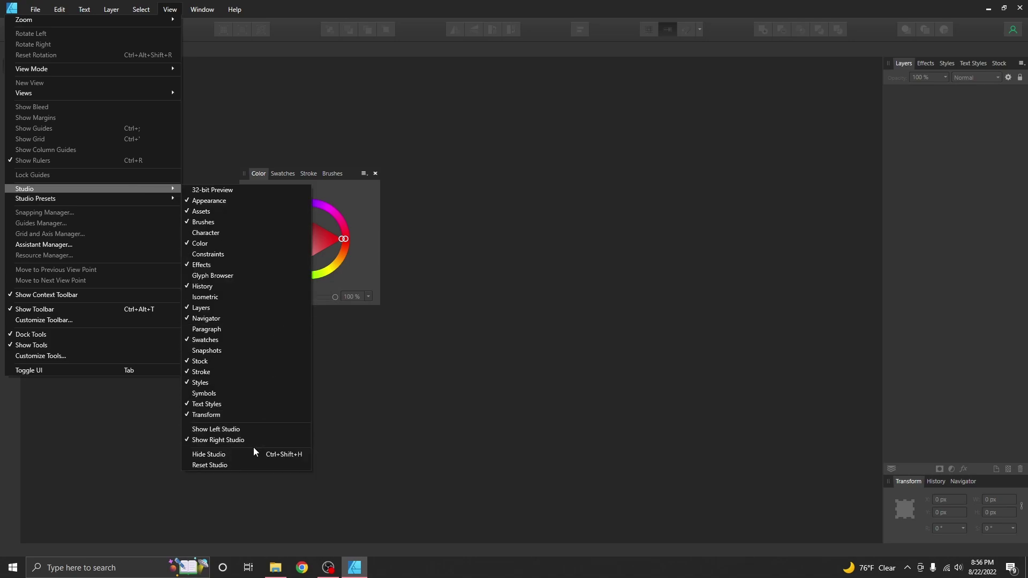
pyautogui.click(246, 465)
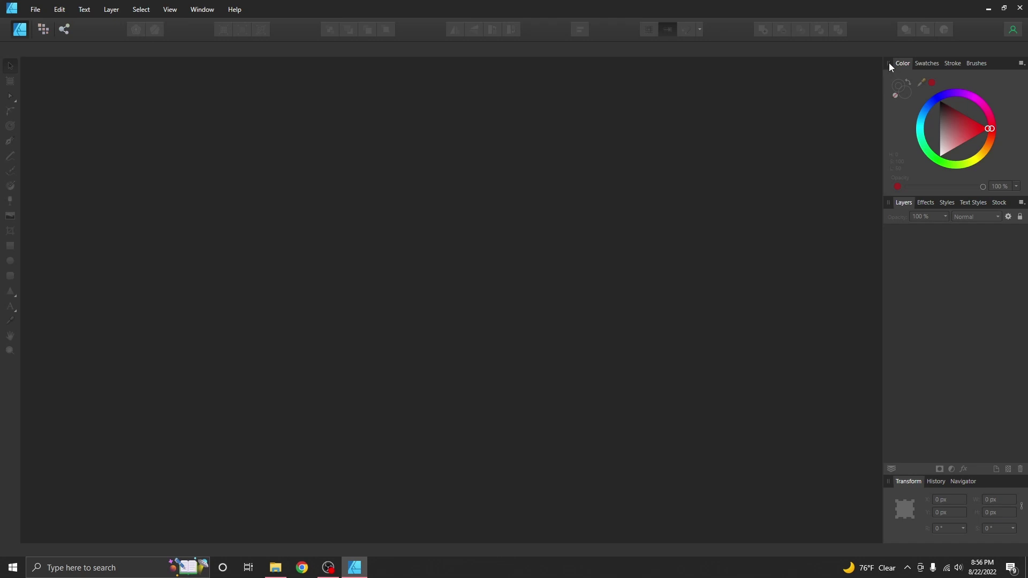
# Dock Color, Layers and Transform in the left studio, stretching Layers down to Transform.
pyautogui.moveTo(889, 62); pyautogui.dragTo(22, 61)
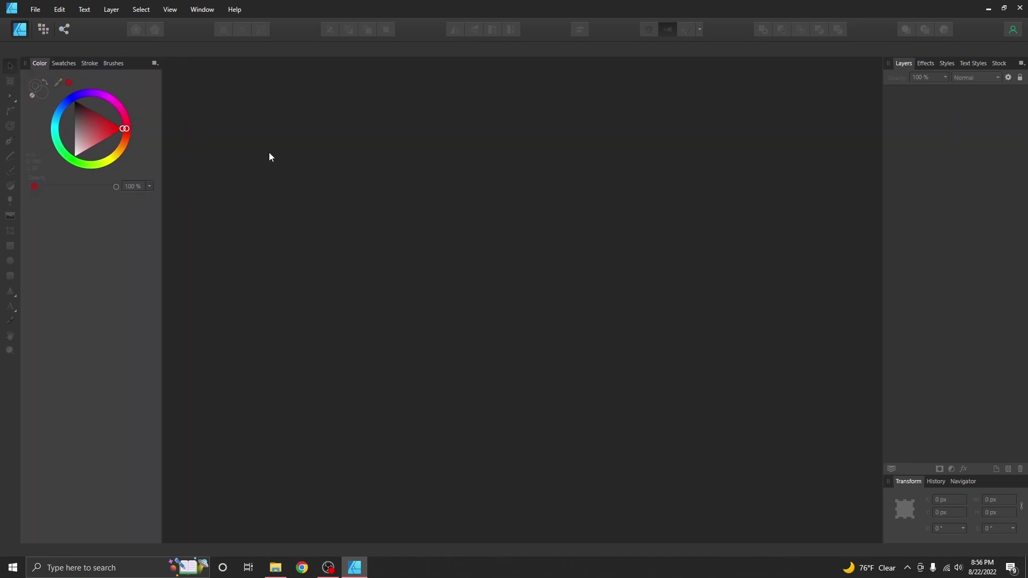
pyautogui.moveTo(889, 64); pyautogui.dragTo(17, 198)
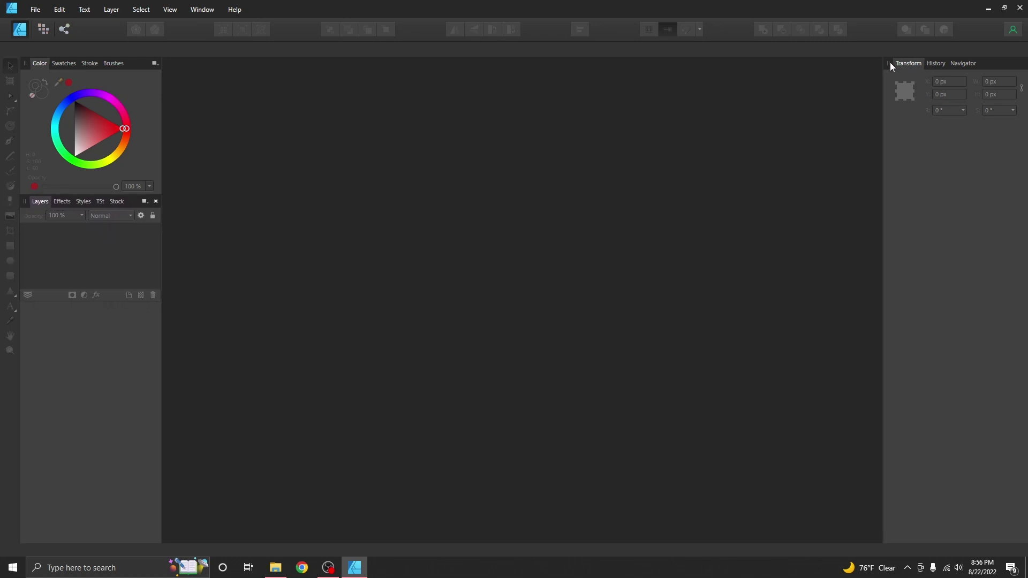
pyautogui.moveTo(890, 62); pyautogui.dragTo(17, 478)
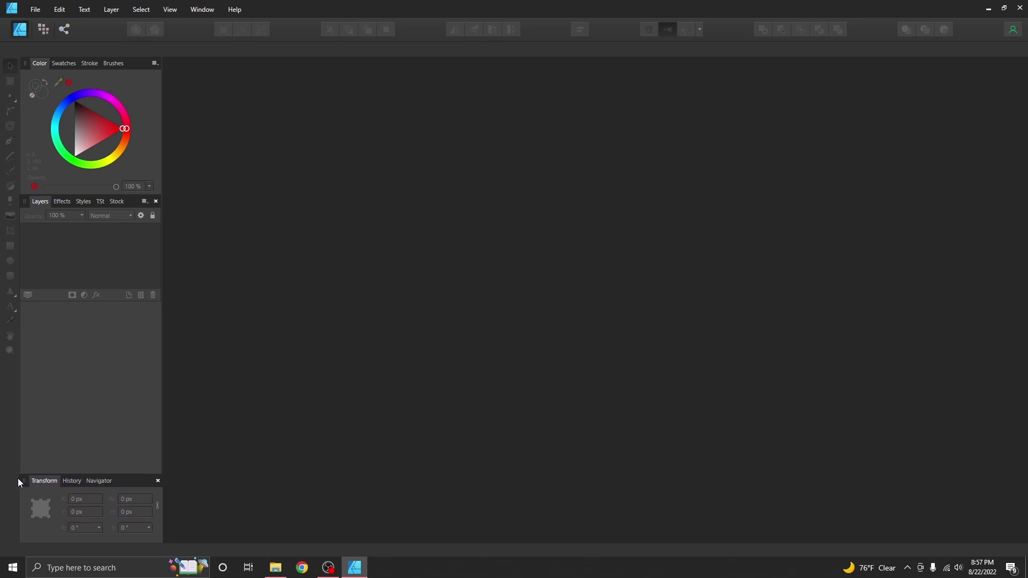
pyautogui.moveTo(87, 300); pyautogui.dragTo(60, 474)
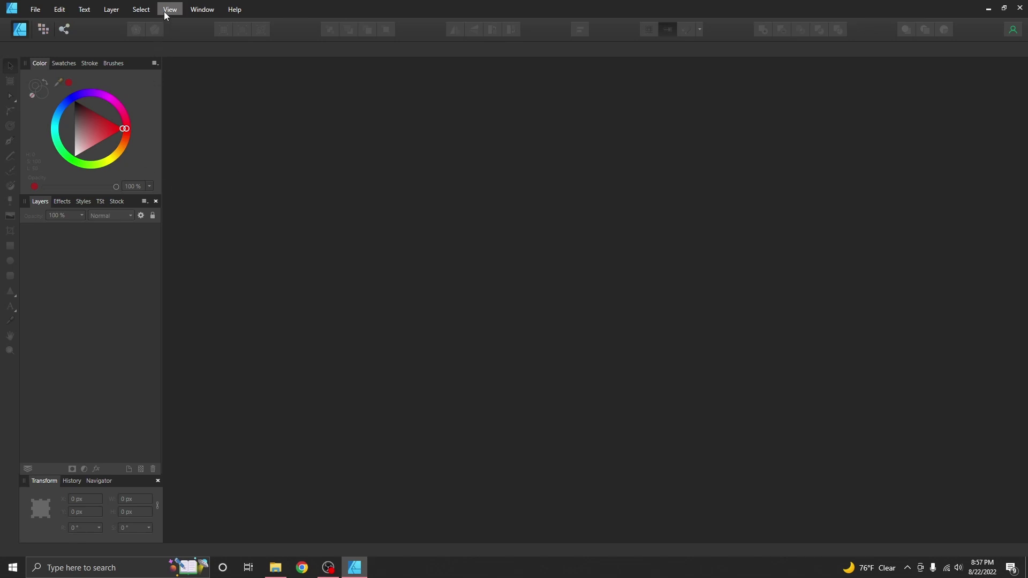
# Save the current left-docked layout as a new studio preset named Video.
pyautogui.click(150, 9)
pyautogui.moveTo(168, 10)
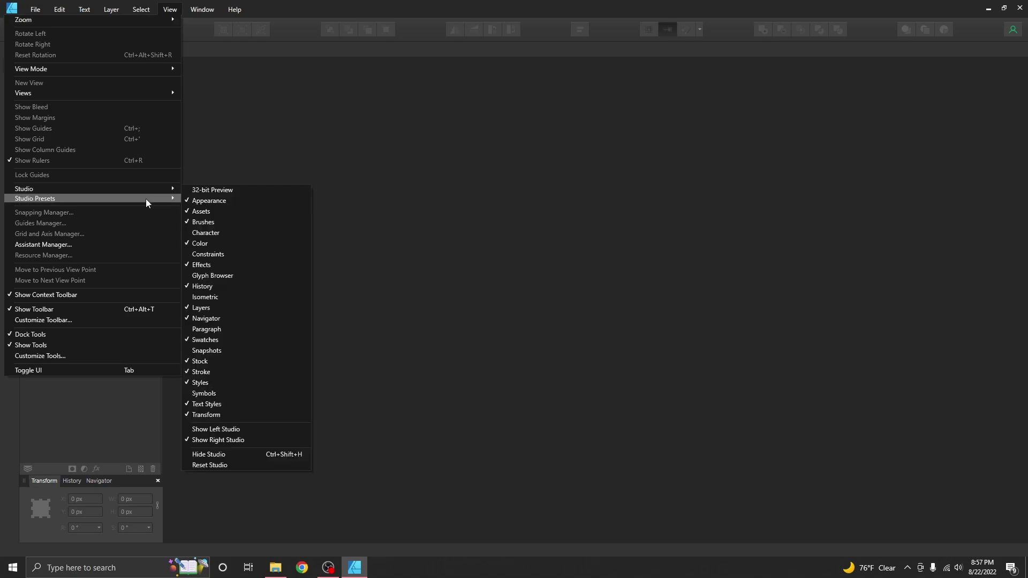
pyautogui.moveTo(145, 199)
pyautogui.click(242, 214)
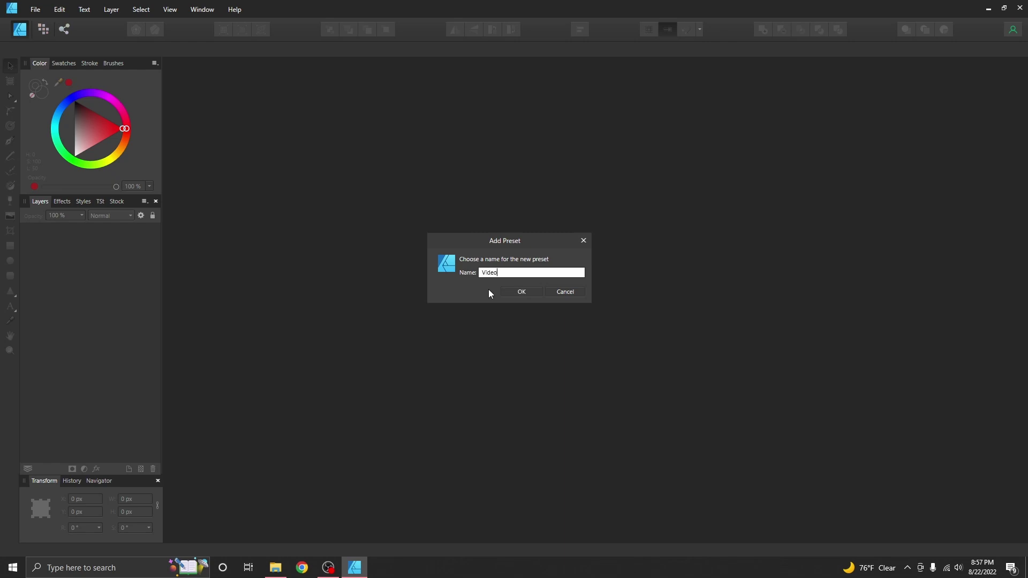
pyautogui.click(521, 292)
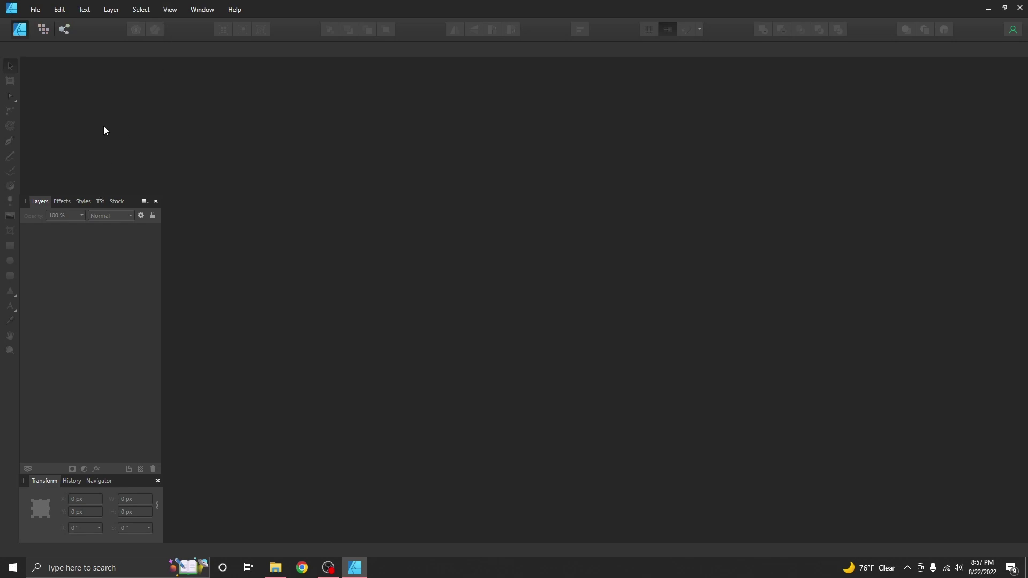
# Apply the Patterns studio preset, then the Video studio preset.
pyautogui.click(168, 11)
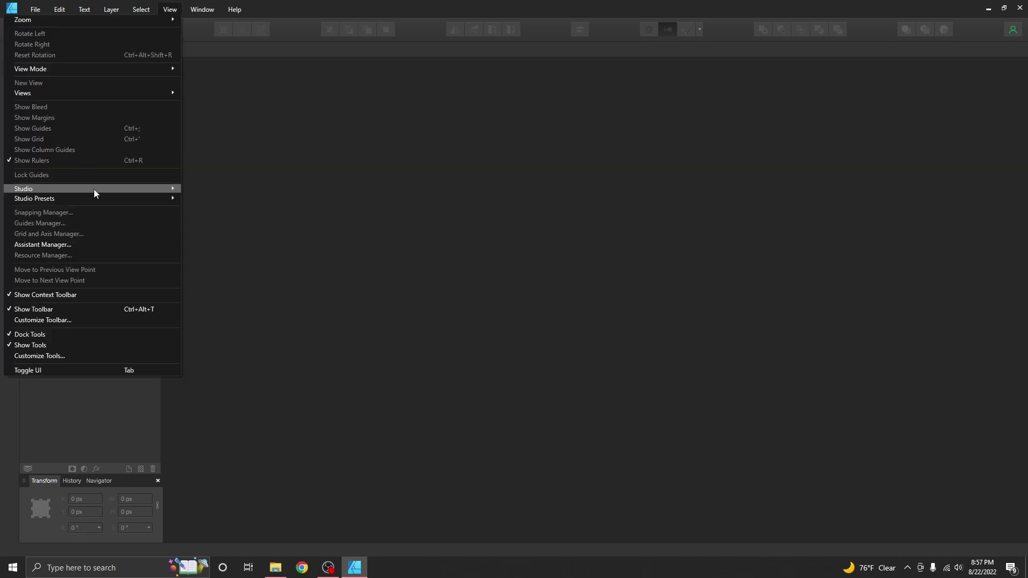
pyautogui.moveTo(102, 198)
pyautogui.click(263, 200)
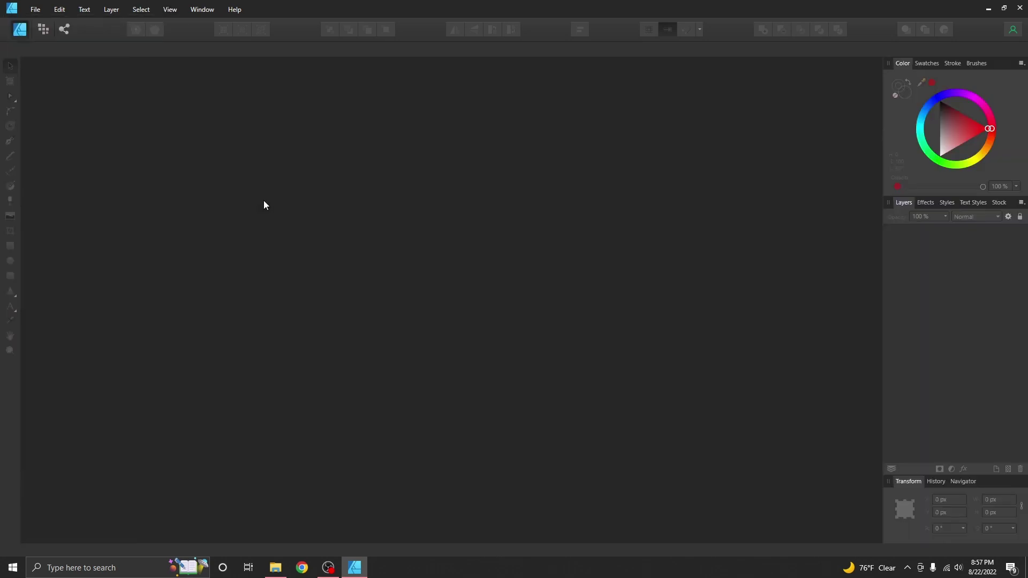
pyautogui.click(178, 9)
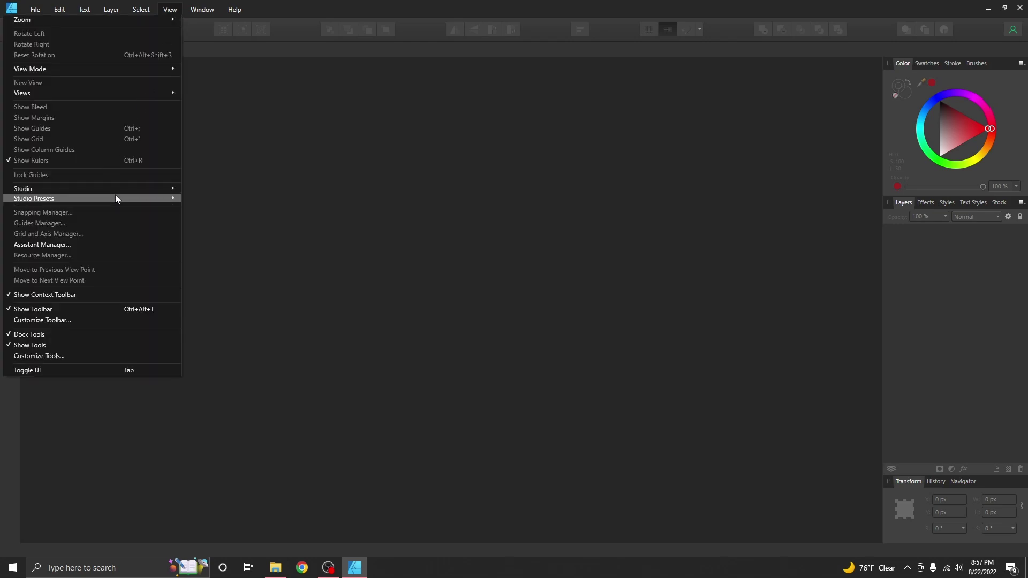
pyautogui.moveTo(138, 188)
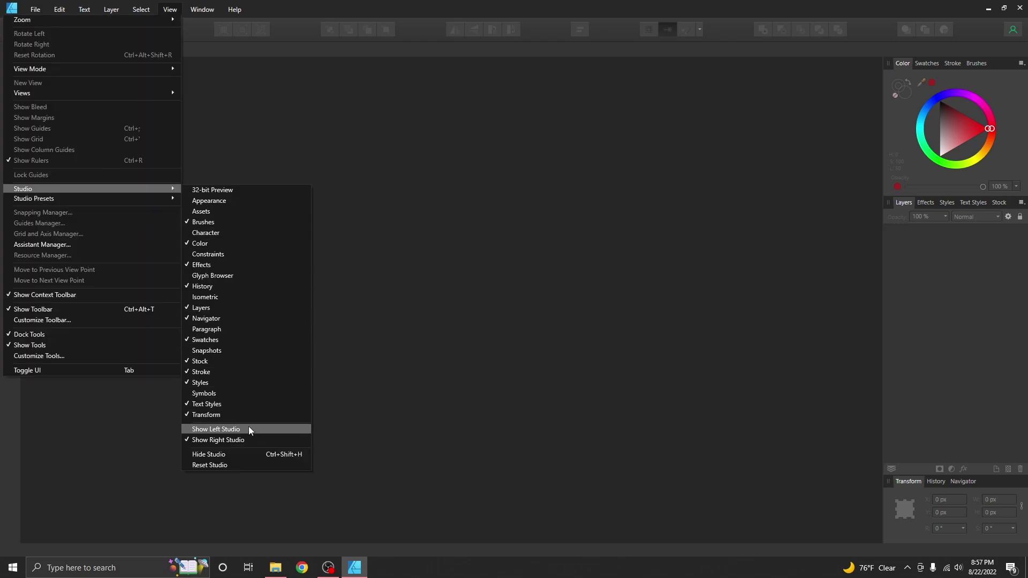
pyautogui.moveTo(82, 198)
pyautogui.click(229, 210)
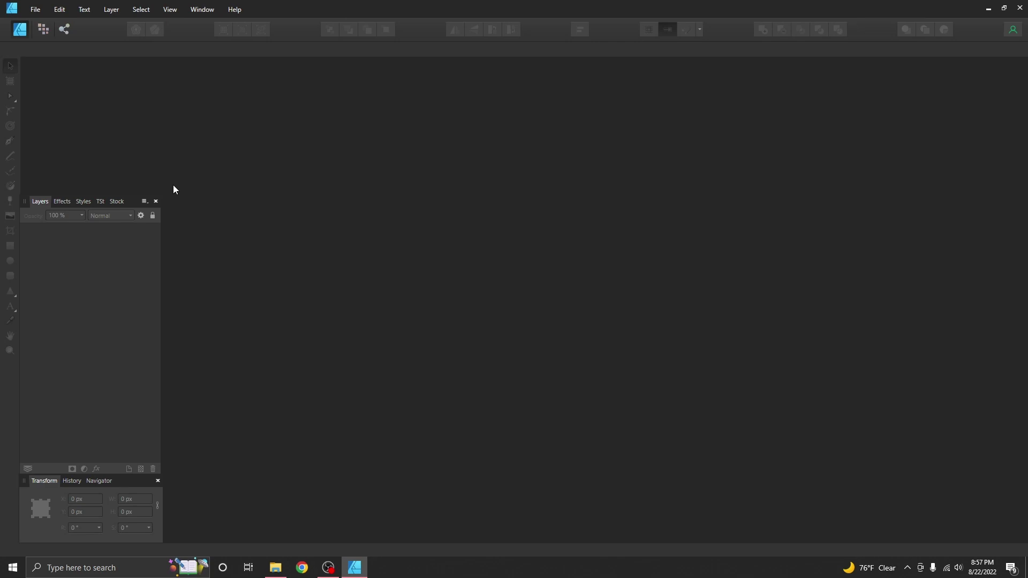
# Reset the studio to its default layout with Reset Studio.
pyautogui.click(172, 12)
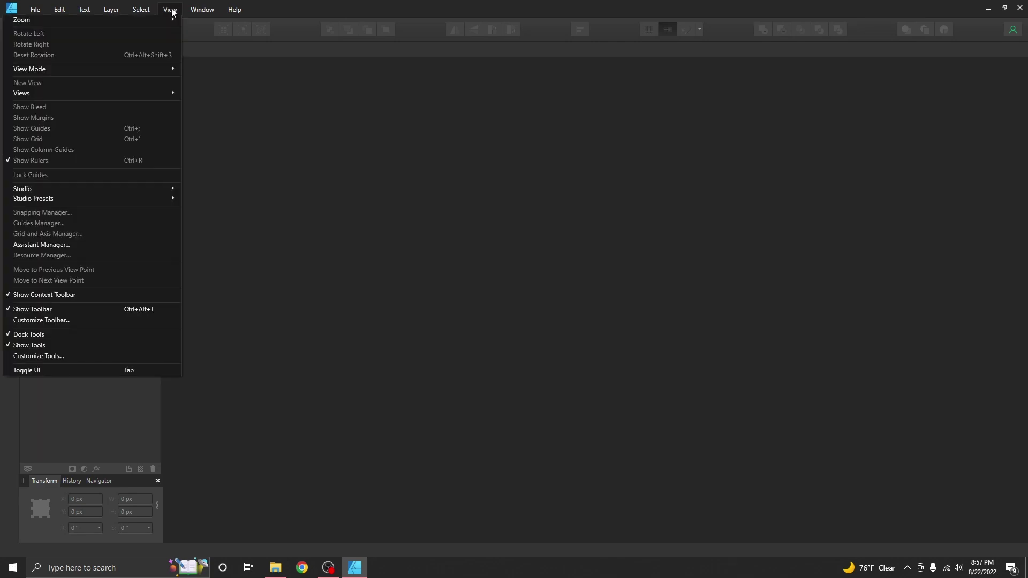
pyautogui.moveTo(106, 200)
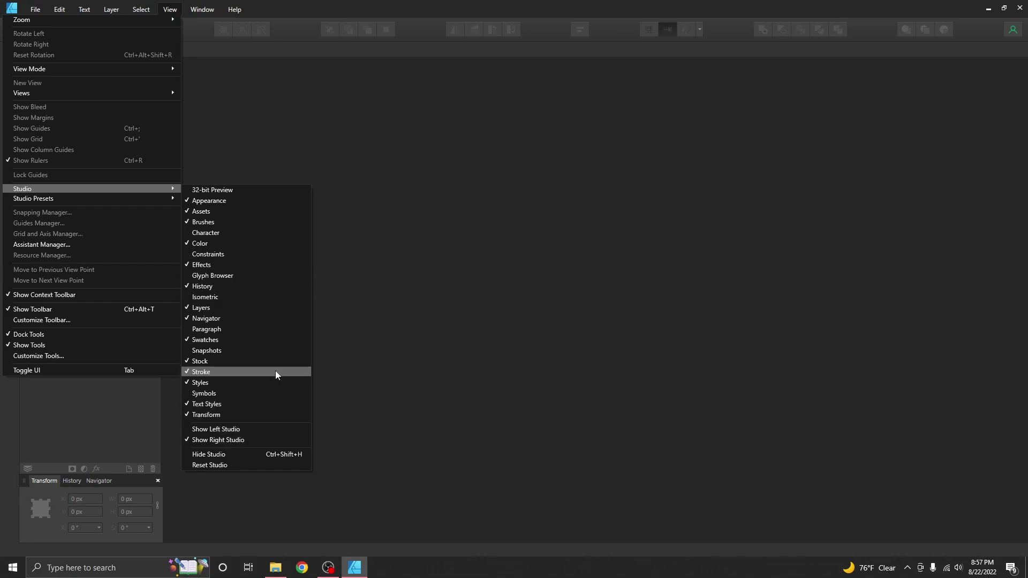
pyautogui.click(284, 465)
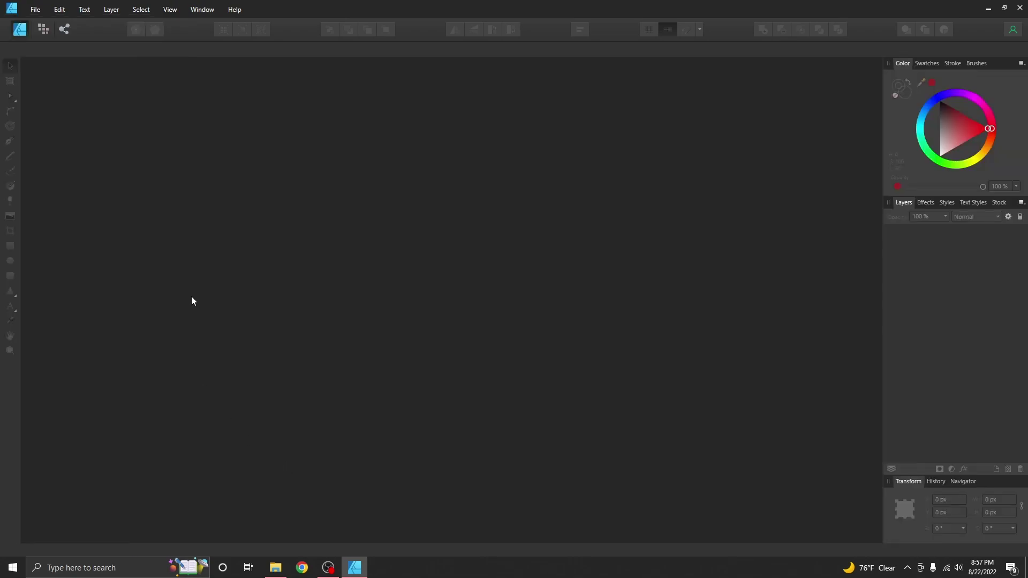
# Delete the Video preset in the Studio Presets Manager.
pyautogui.click(141, 9)
pyautogui.moveTo(170, 10)
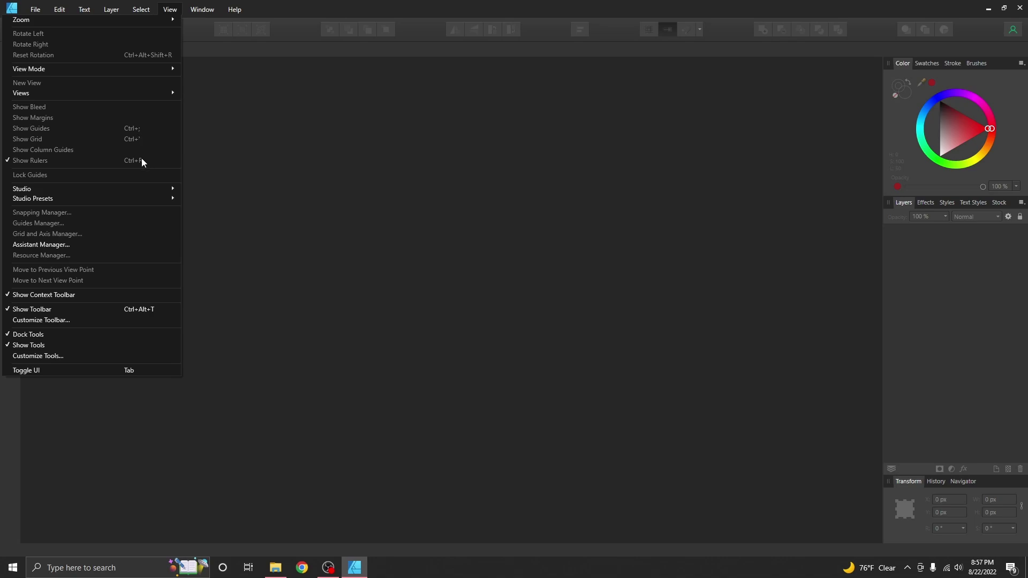
pyautogui.moveTo(141, 202)
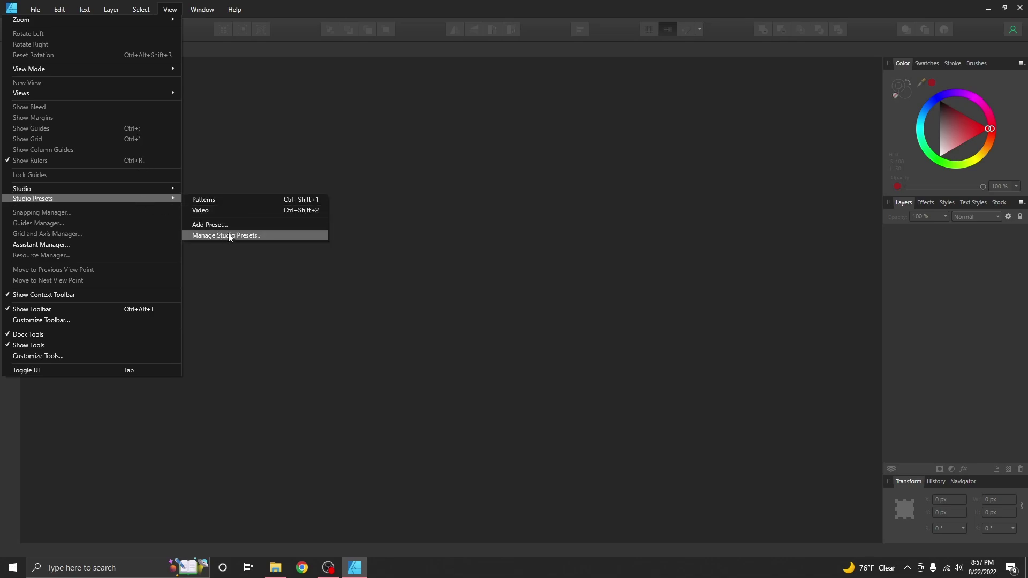
pyautogui.click(254, 236)
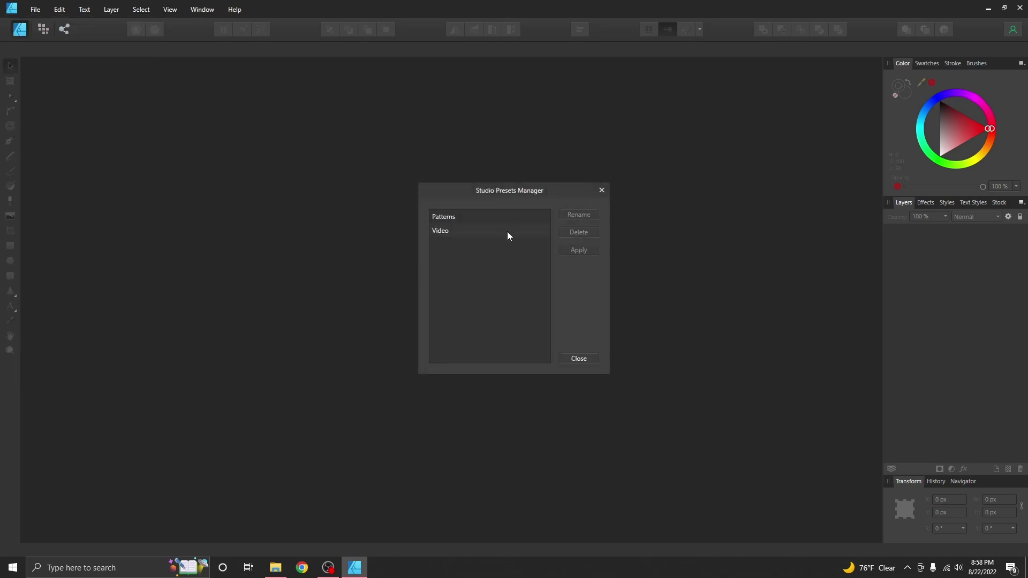
pyautogui.click(508, 231)
pyautogui.click(573, 232)
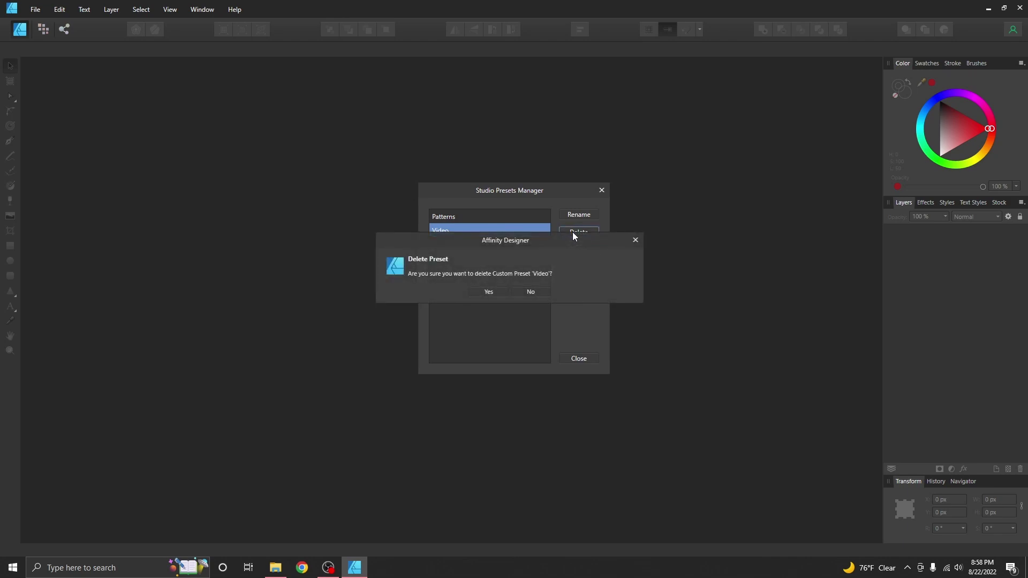
pyautogui.click(506, 295)
# Apply the remaining Patterns preset and close the manager.
pyautogui.click(509, 216)
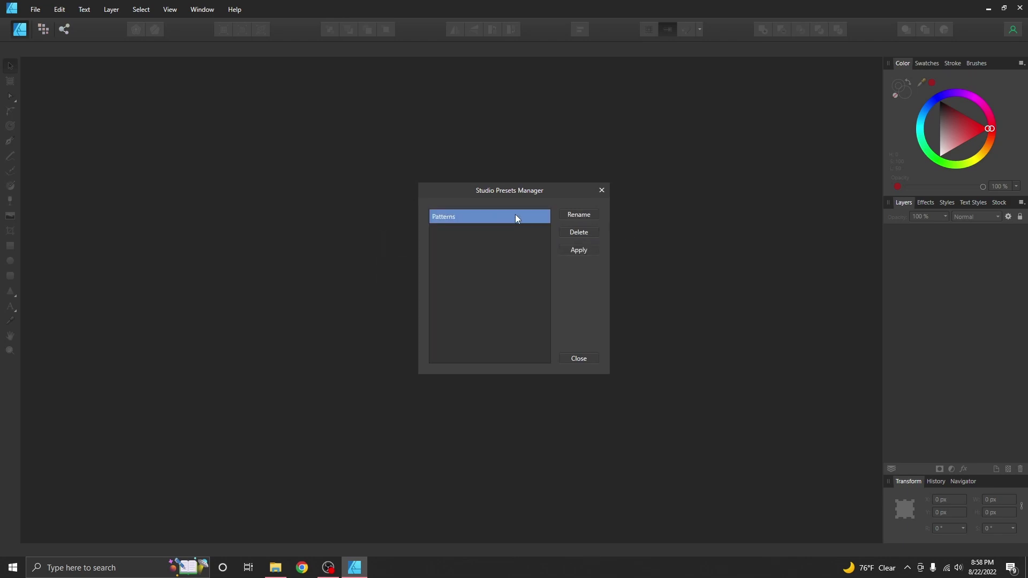
pyautogui.click(589, 251)
pyautogui.click(580, 362)
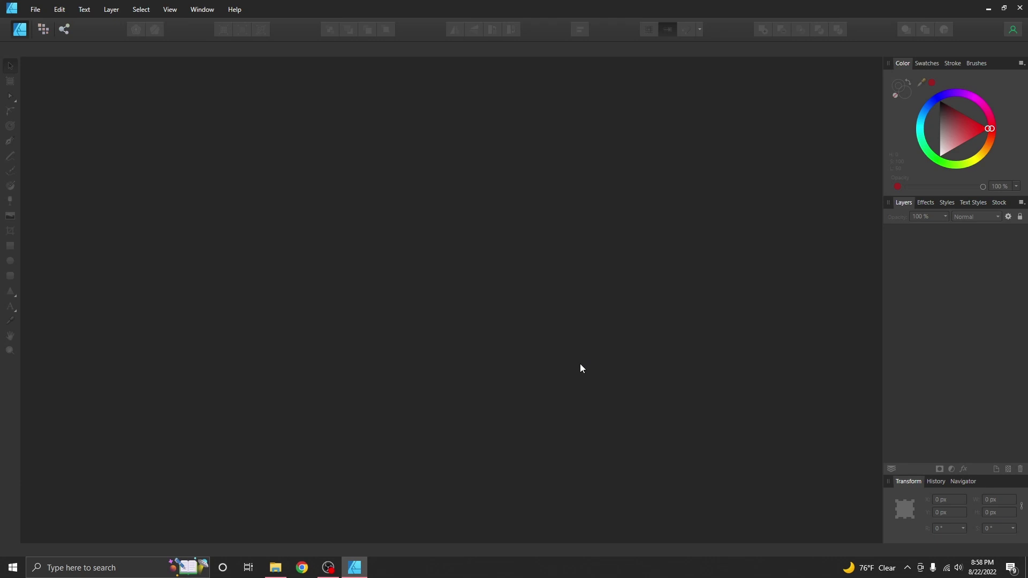
# Open the View menu to check that Patterns is the only studio preset left.
pyautogui.click(177, 12)
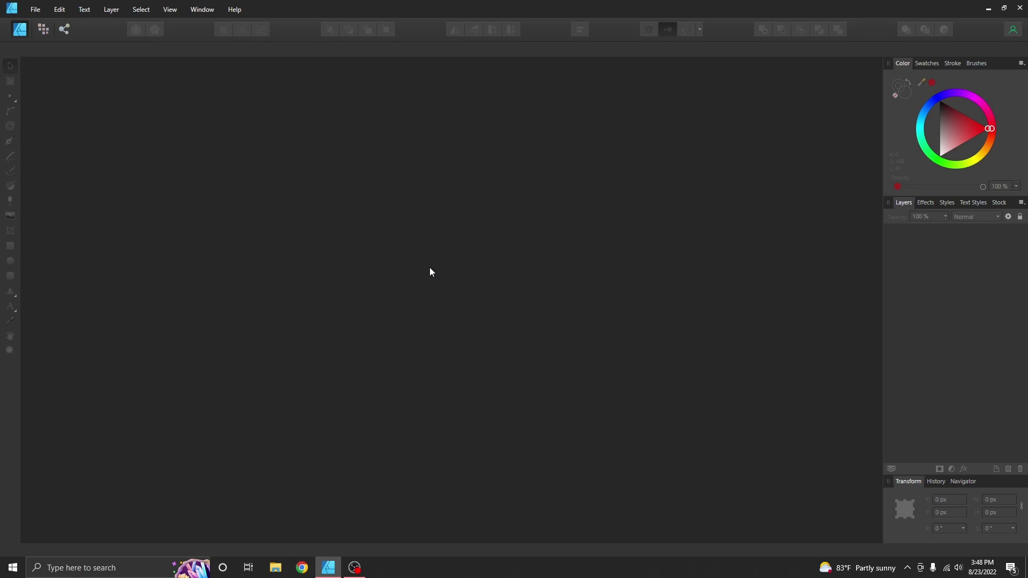
pyautogui.click(162, 12)
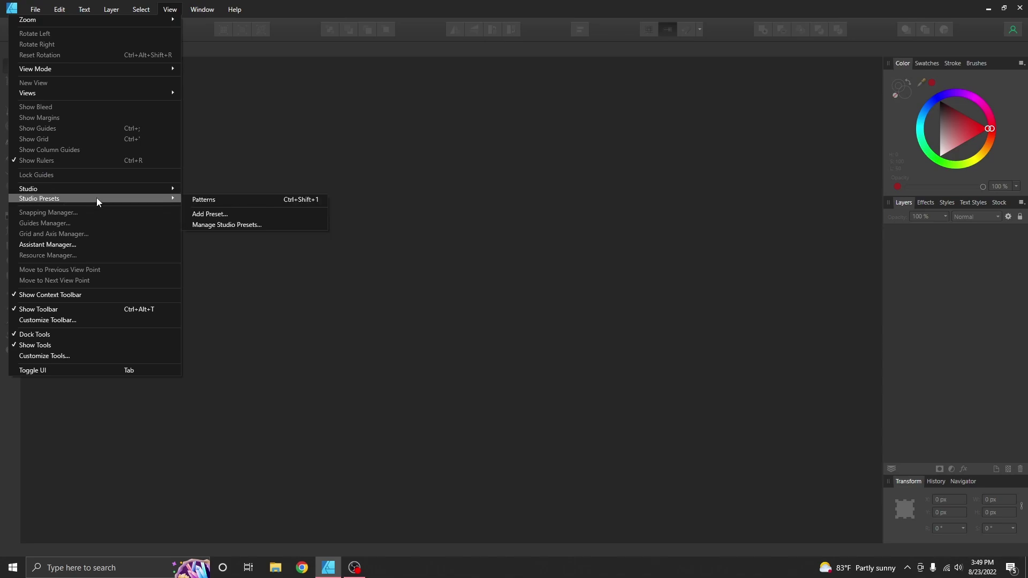
pyautogui.click(101, 295)
pyautogui.click(165, 10)
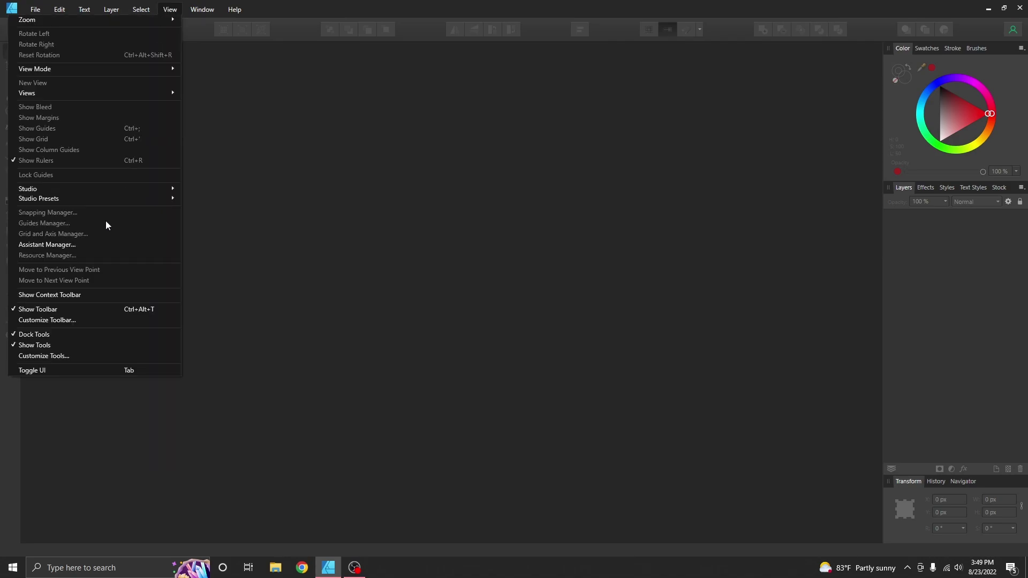
pyautogui.click(99, 294)
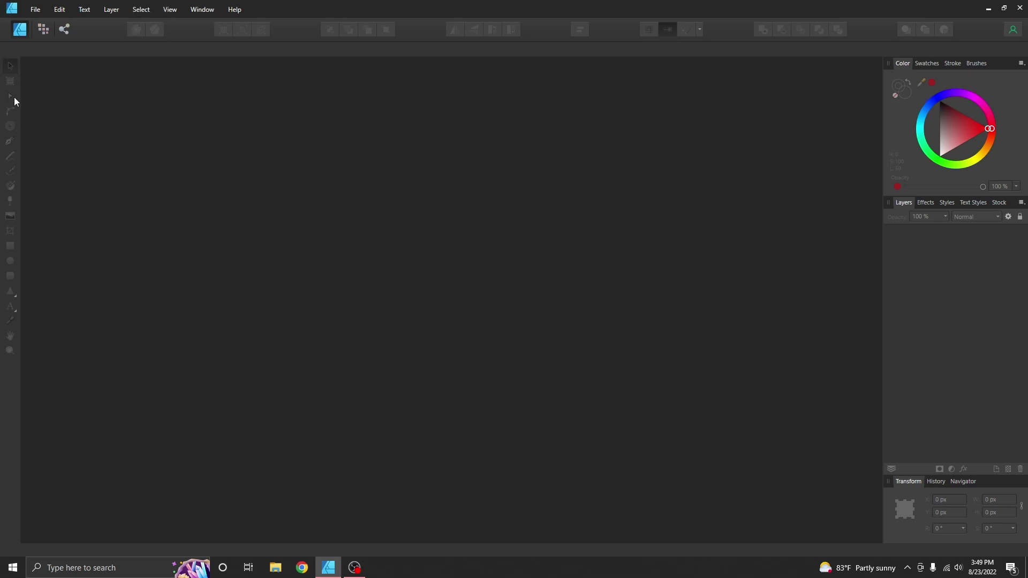
pyautogui.click(164, 9)
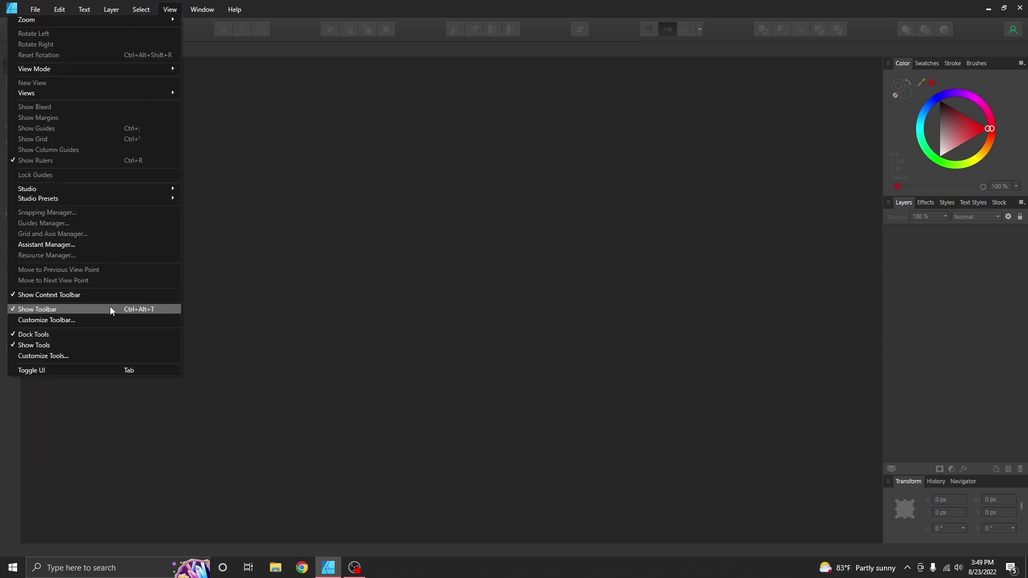
pyautogui.click(110, 306)
pyautogui.click(170, 9)
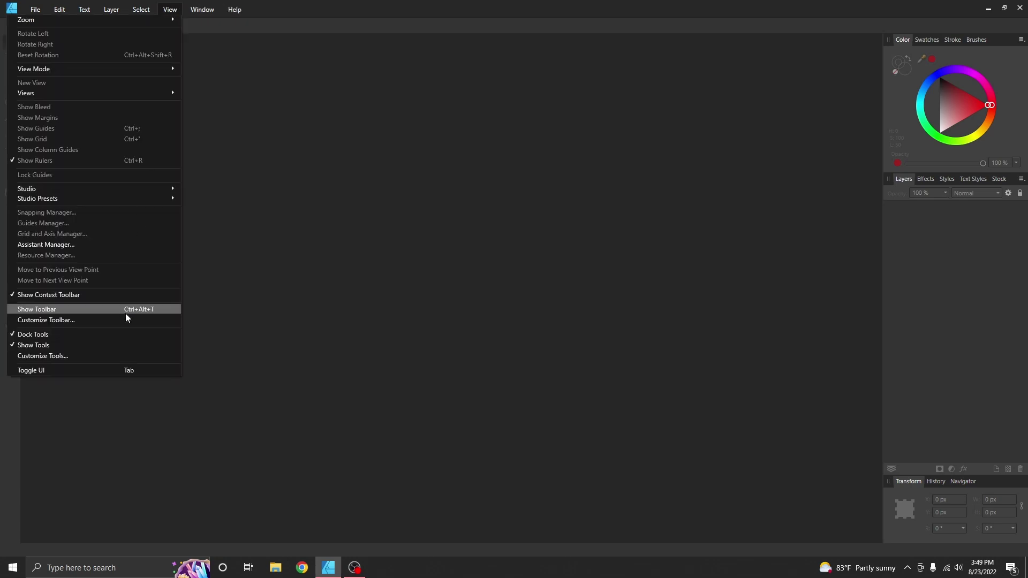
pyautogui.click(112, 309)
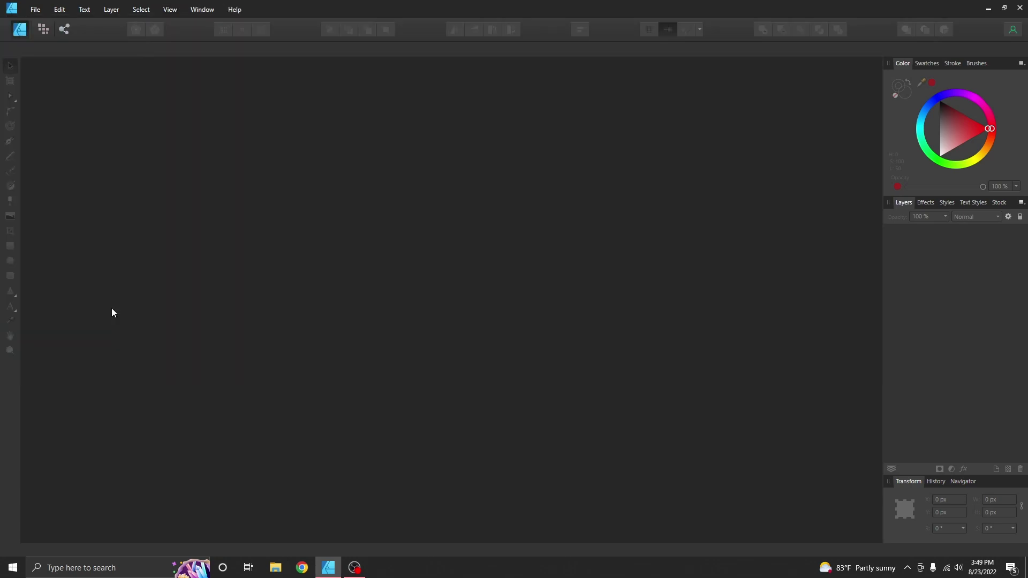
pyautogui.click(164, 6)
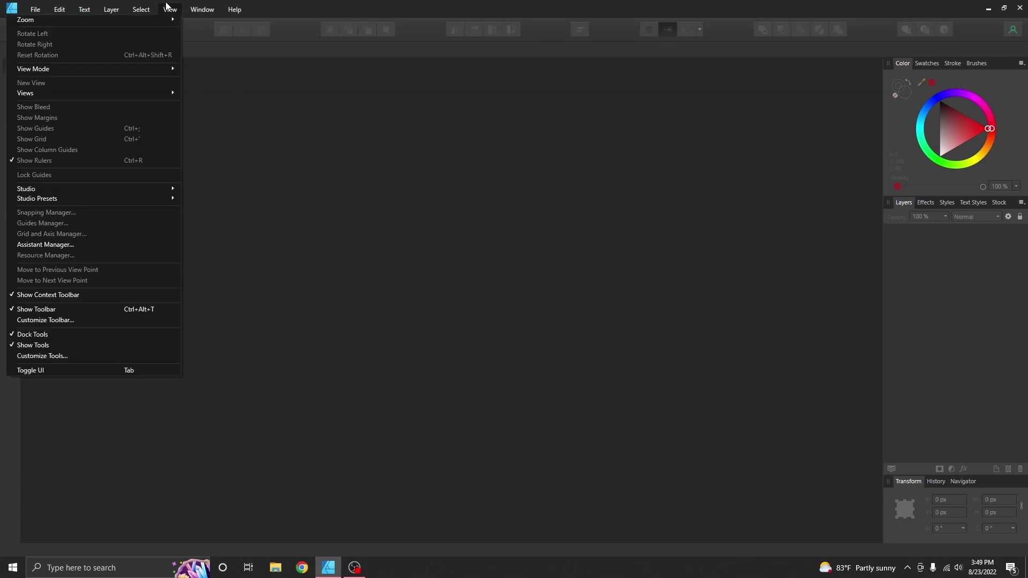
pyautogui.click(110, 319)
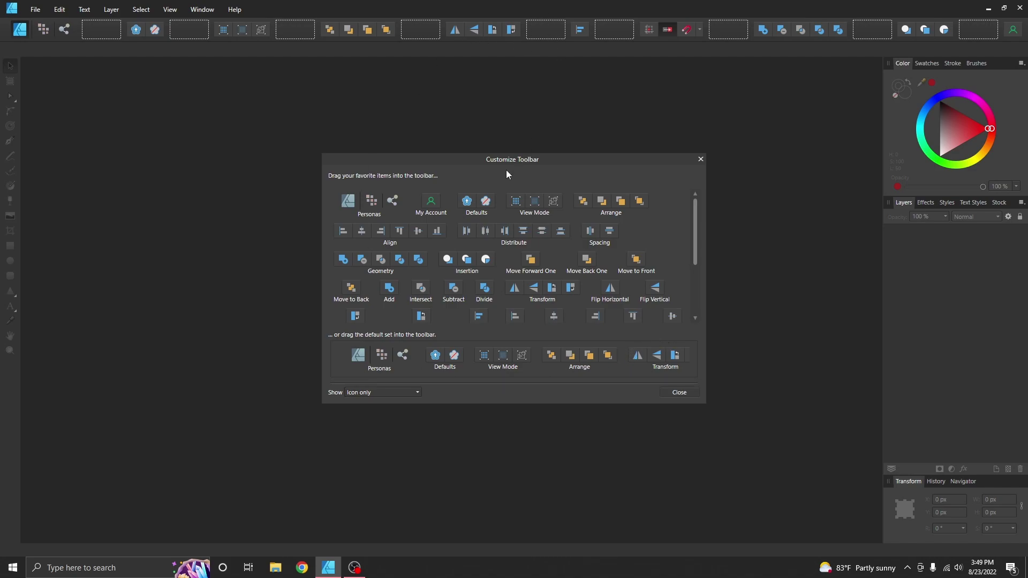
pyautogui.click(686, 396)
pyautogui.click(168, 9)
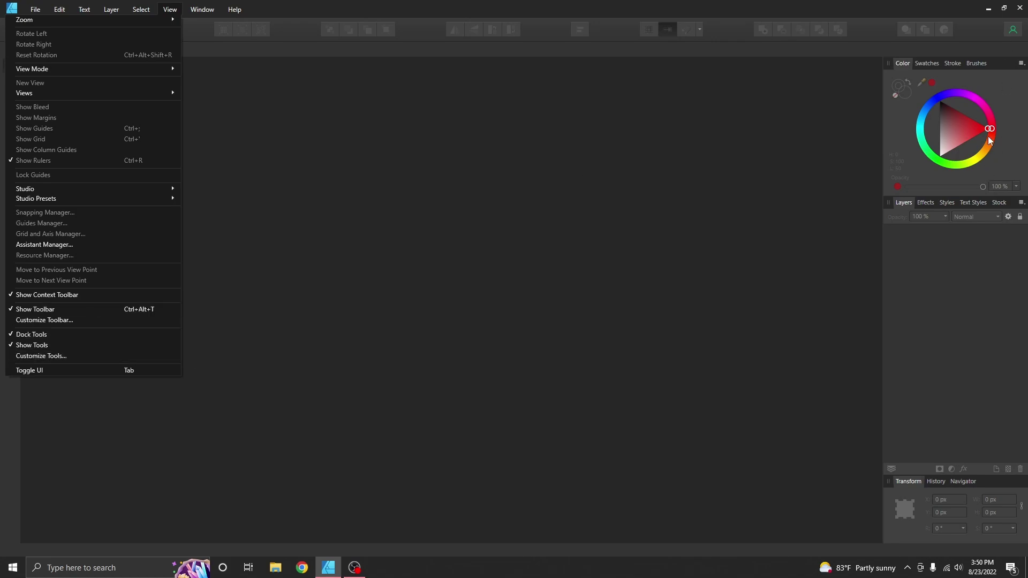
pyautogui.click(107, 344)
pyautogui.click(170, 9)
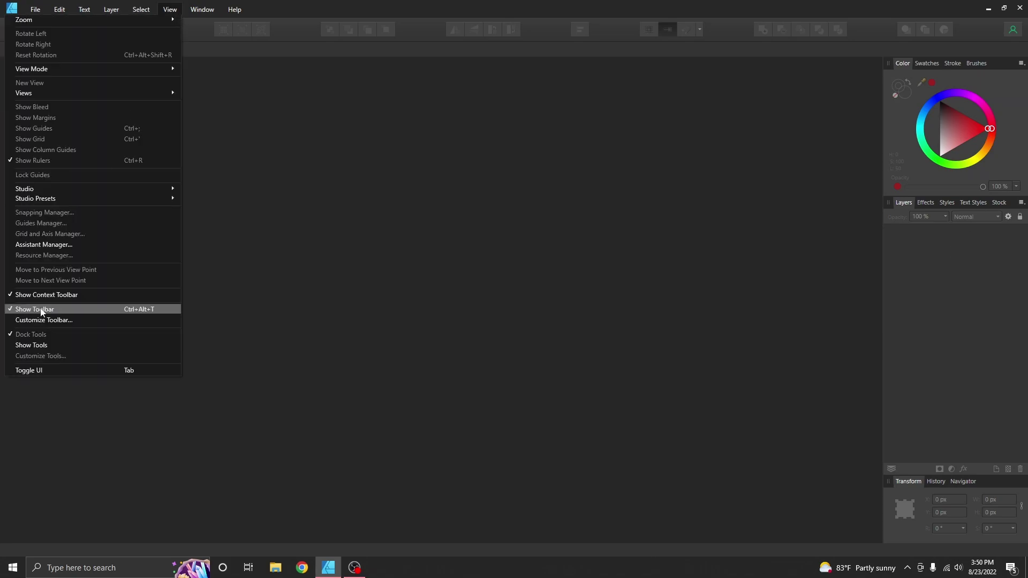
pyautogui.click(48, 345)
pyautogui.click(169, 10)
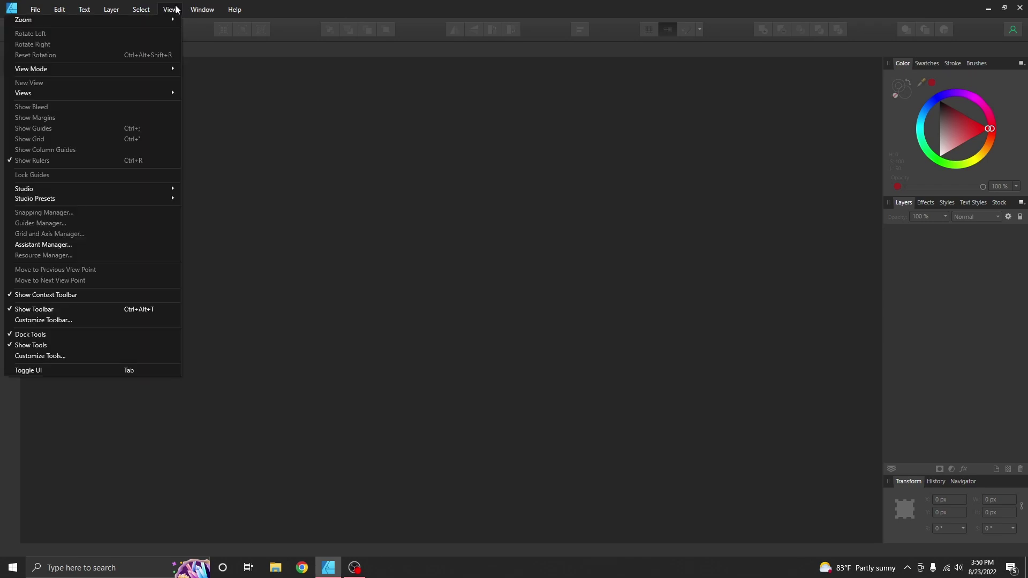
pyautogui.click(76, 337)
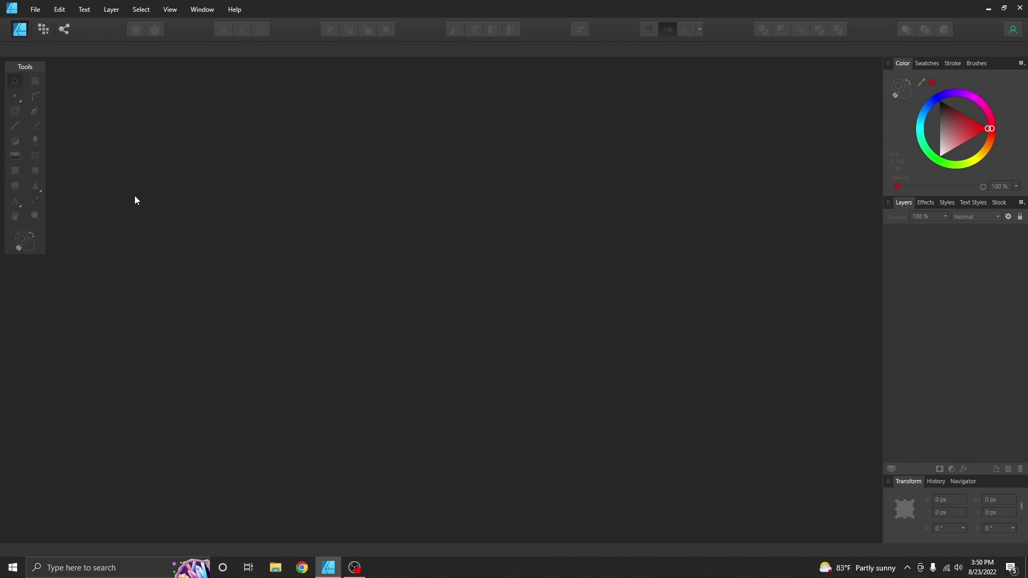
pyautogui.click(170, 10)
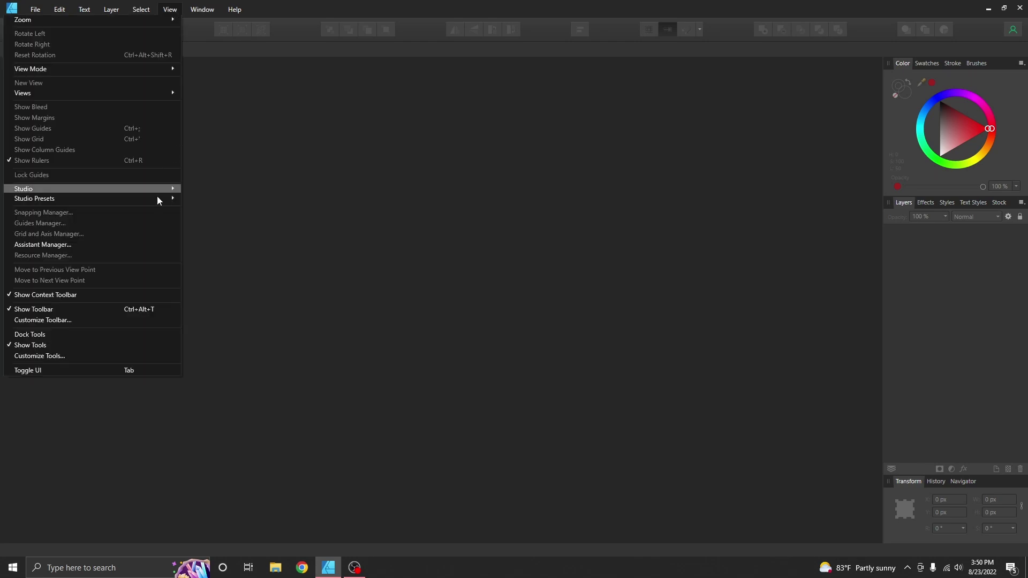
pyautogui.click(115, 334)
pyautogui.click(170, 10)
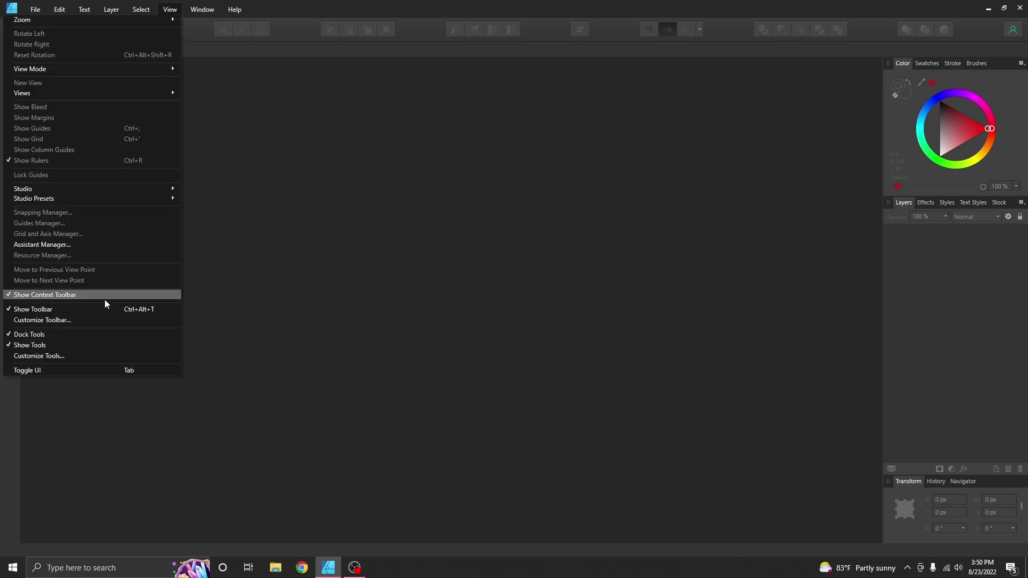
pyautogui.click(104, 357)
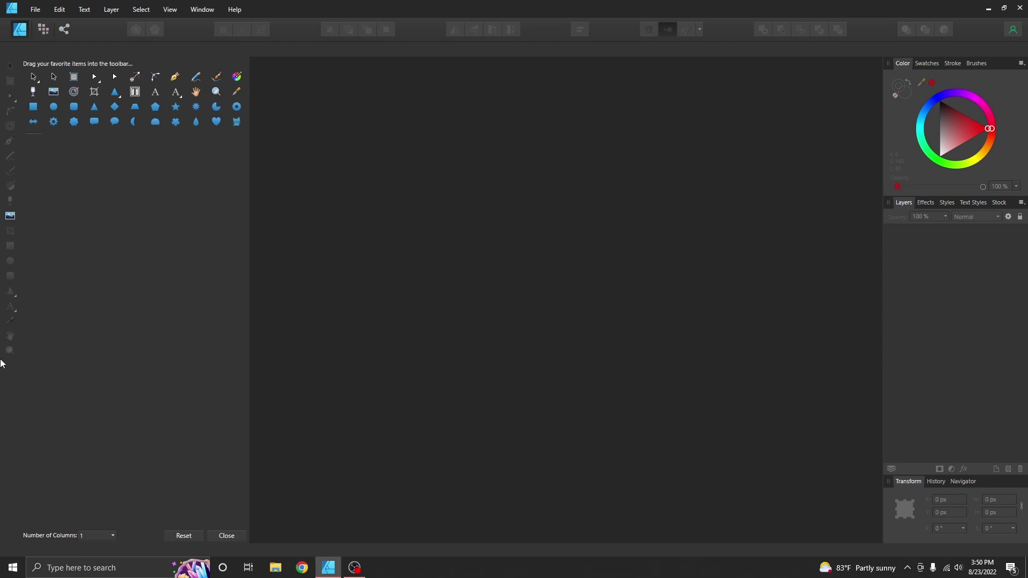
pyautogui.click(233, 537)
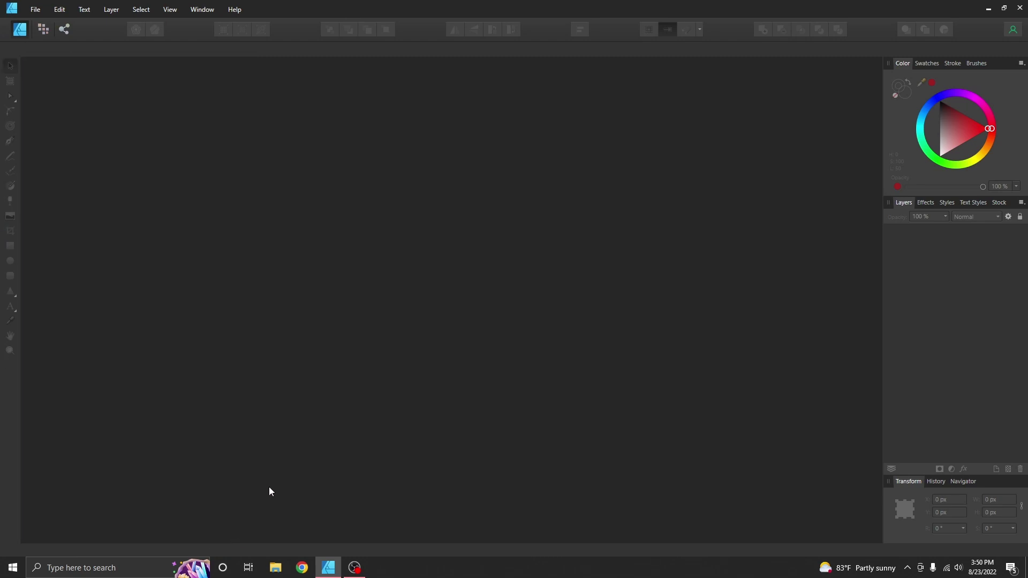